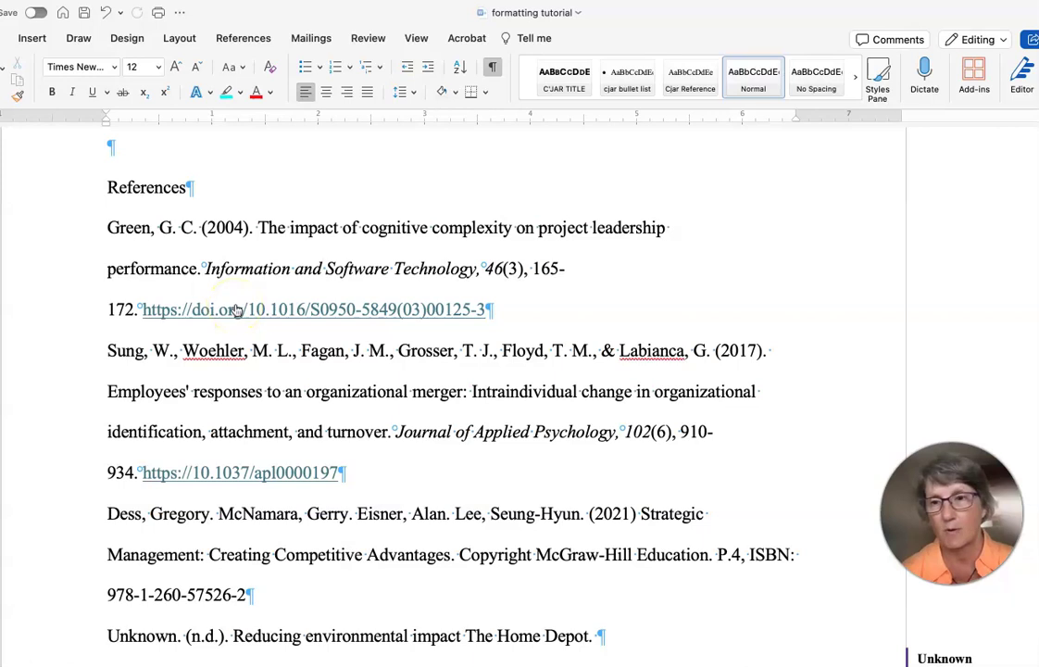
Give the references from Green through Sung a 0.5-inch hanging indent via Line Spacing Options.
{"action": "left_click", "coordinate": [105, 227]}
{"action": "left_click_drag", "start_coordinate": [105, 227], "coordinate": [241, 652]}
{"action": "left_click_drag", "start_coordinate": [306, 653], "coordinate": [283, 572]}
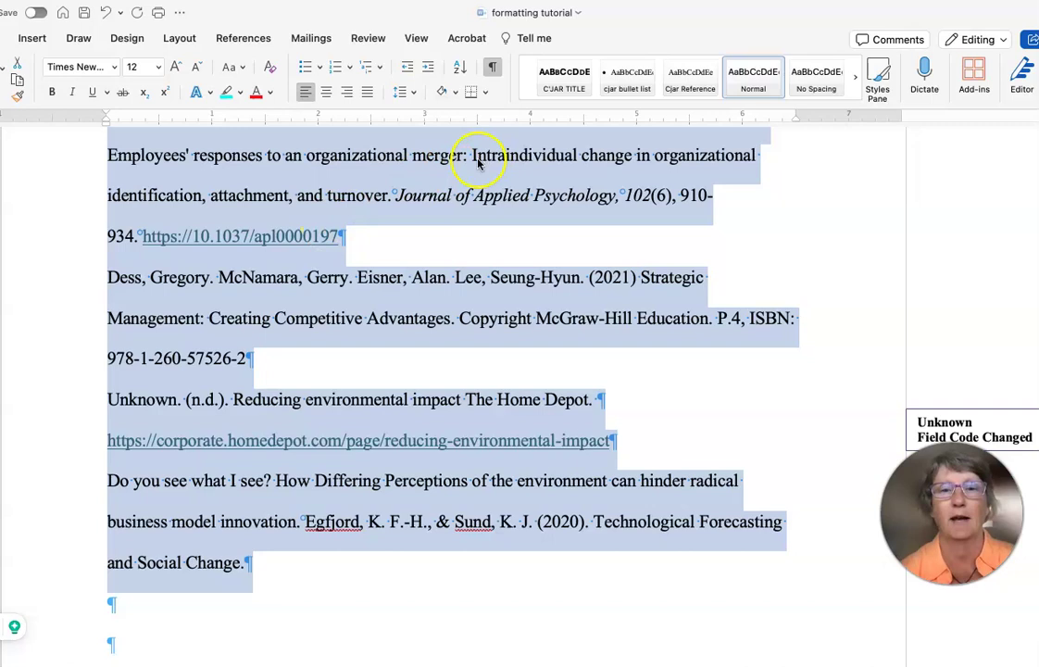
{"action": "left_click", "coordinate": [408, 92]}
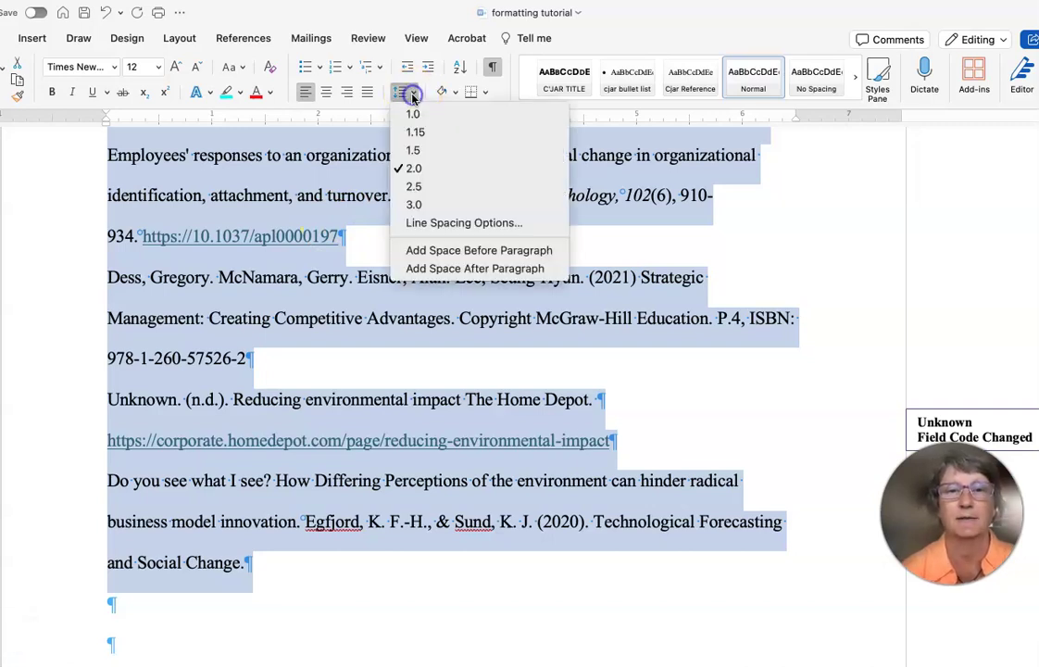
{"action": "left_click", "coordinate": [433, 223]}
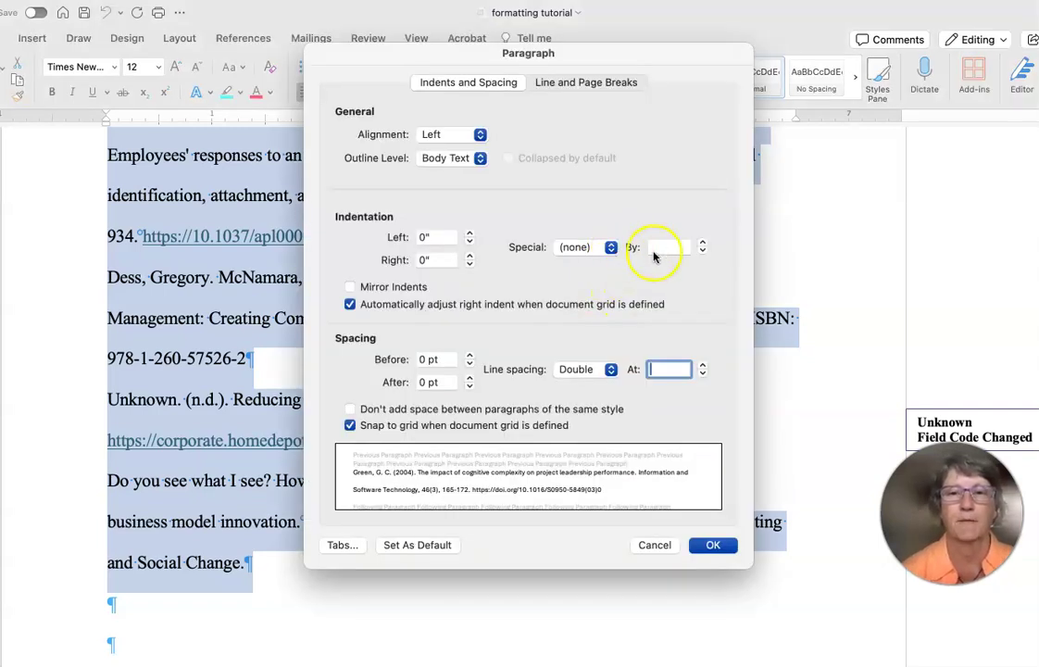
{"action": "left_click", "coordinate": [663, 248]}
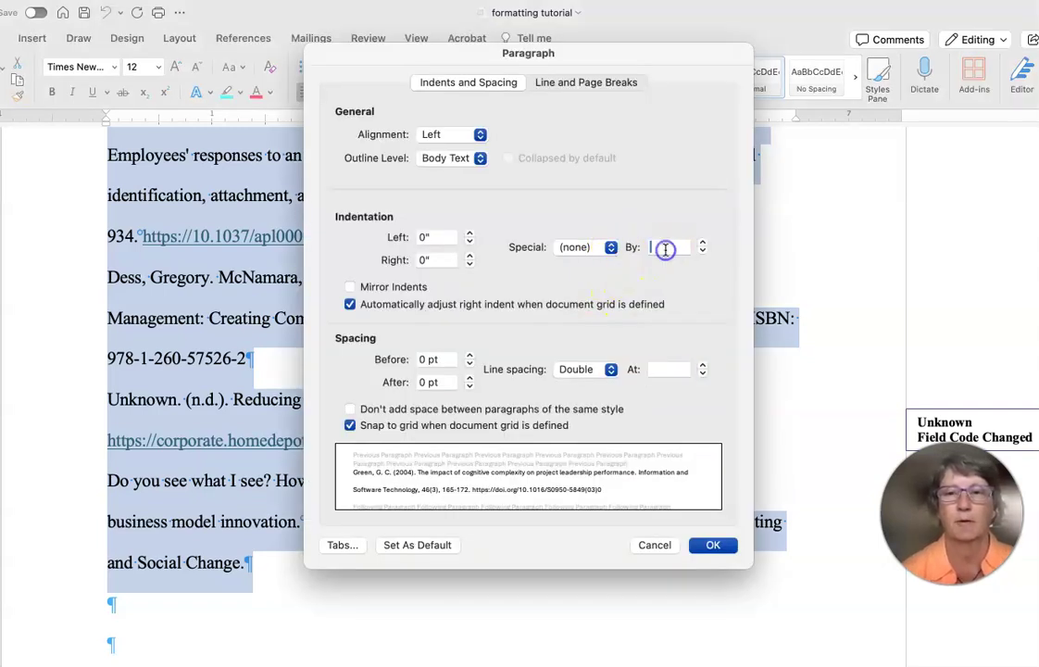
{"action": "left_click", "coordinate": [600, 247]}
{"action": "left_click", "coordinate": [579, 282]}
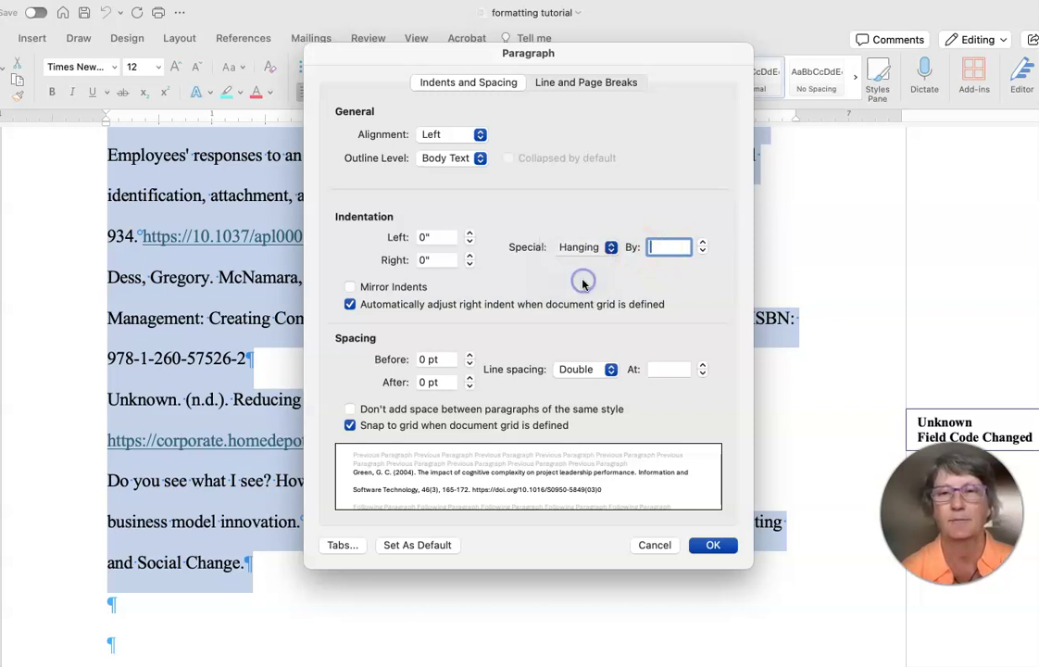
{"action": "left_click", "coordinate": [712, 544]}
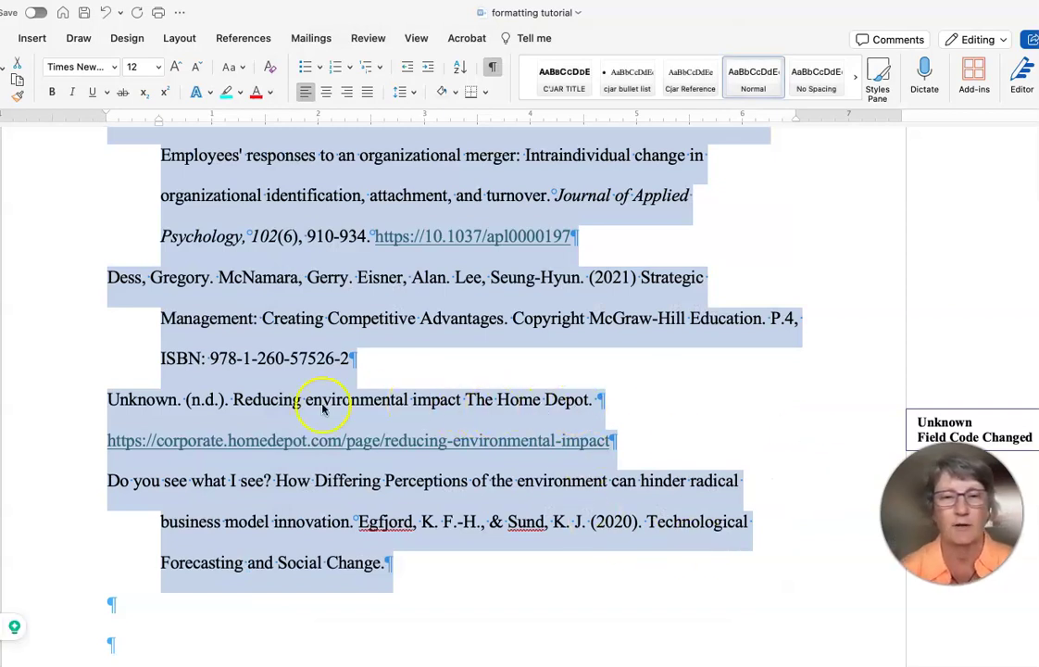
{"action": "left_click", "coordinate": [149, 402]}
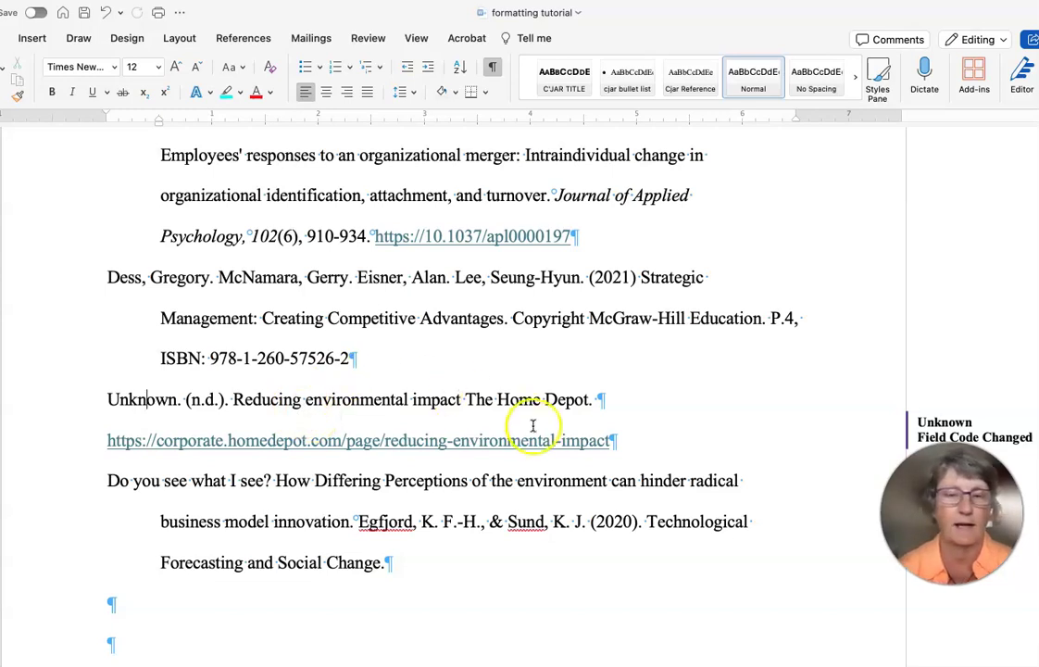
Delete the paragraph break after 'Depot.' so the Home Depot URL joins the Unknown entry.
{"action": "left_click_drag", "start_coordinate": [597, 399], "coordinate": [637, 411]}
{"action": "left_click", "coordinate": [637, 410]}
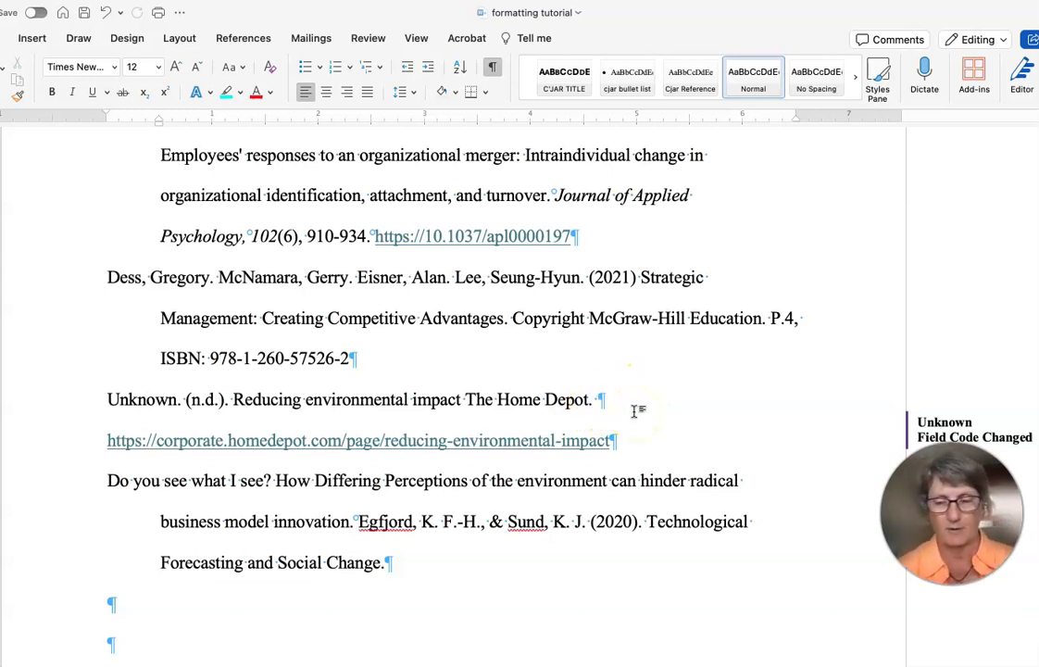
{"action": "key", "text": "Delete"}
{"action": "left_click", "coordinate": [153, 437]}
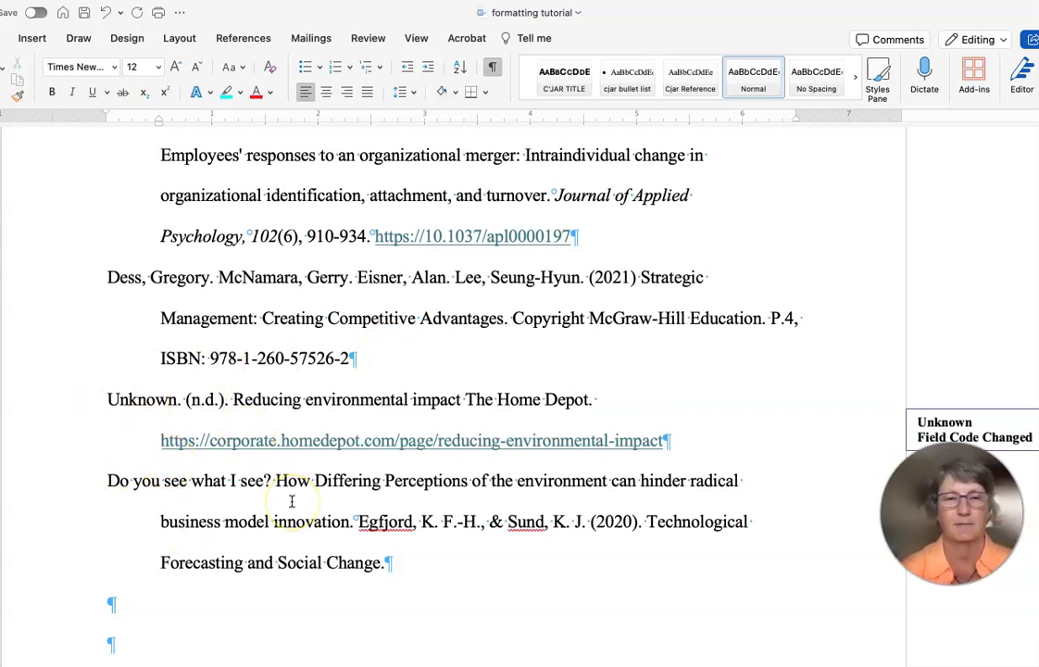
{"action": "scroll", "coordinate": [491, 289], "scroll_direction": "up", "scroll_amount": 3}
{"action": "scroll", "coordinate": [492, 291], "scroll_direction": "up", "scroll_amount": 4}
{"action": "scroll", "coordinate": [492, 291], "scroll_direction": "down", "scroll_amount": 1}
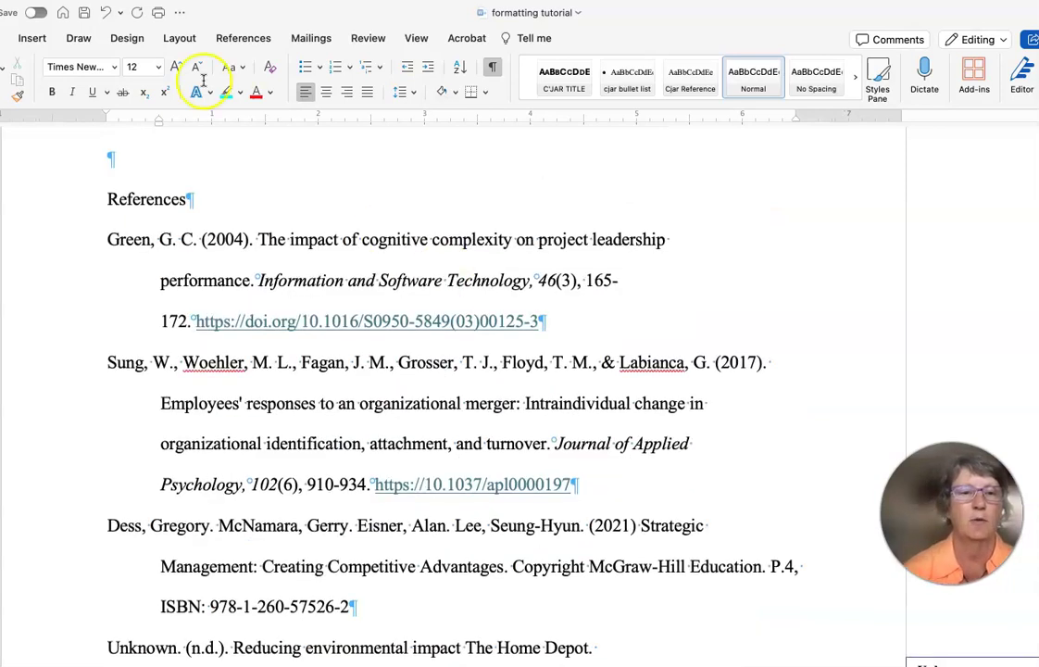
Make the 'References' heading bold and centered, then review the list below it.
{"action": "triple_click", "coordinate": [139, 197]}
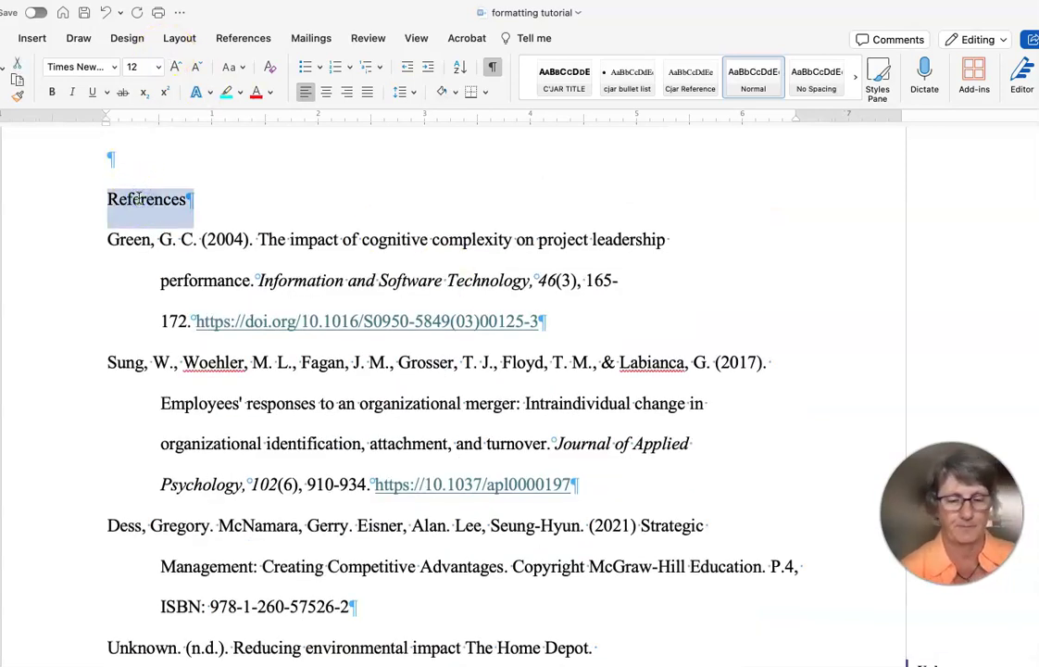
{"action": "key", "text": "super+b"}
{"action": "key", "text": "super+e"}
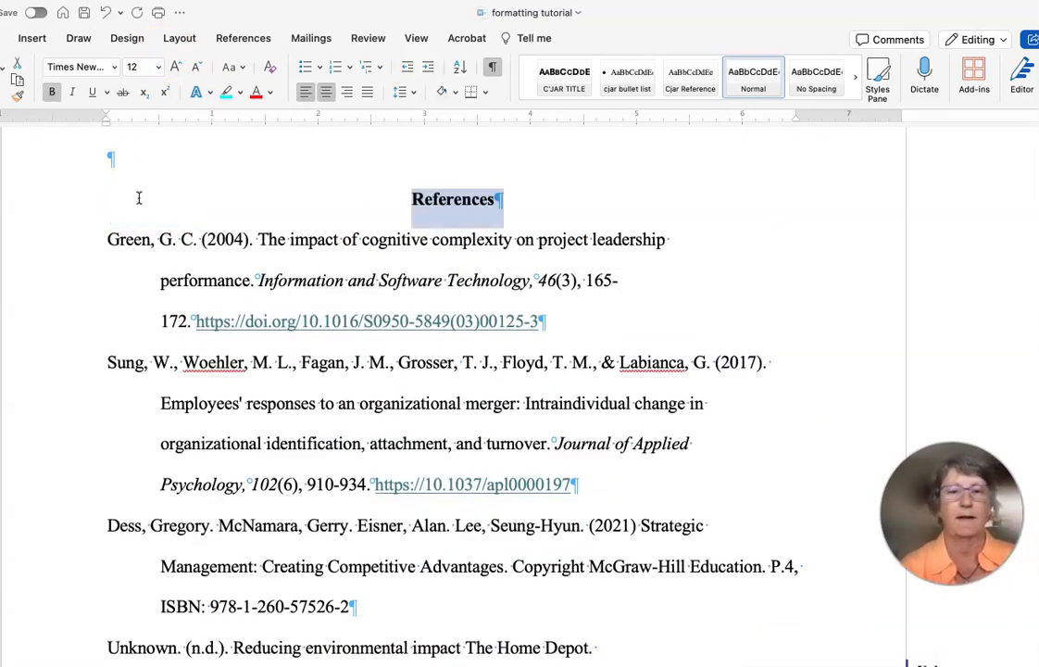
{"action": "left_click", "coordinate": [280, 256]}
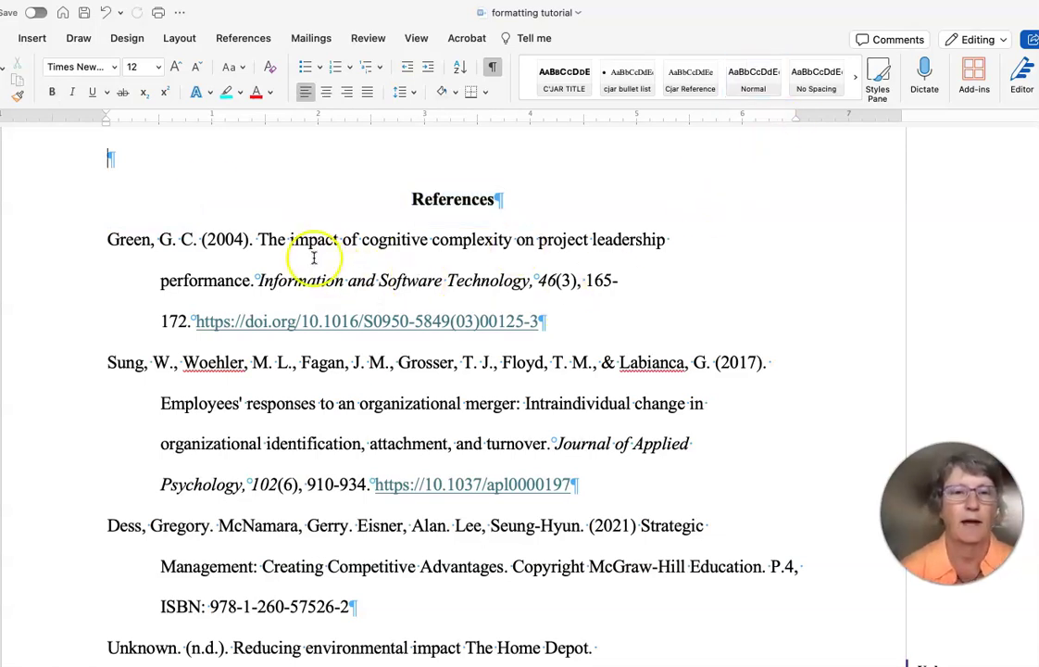
{"action": "scroll", "coordinate": [317, 255], "scroll_direction": "down", "scroll_amount": 1}
{"action": "scroll", "coordinate": [318, 255], "scroll_direction": "down", "scroll_amount": 1}
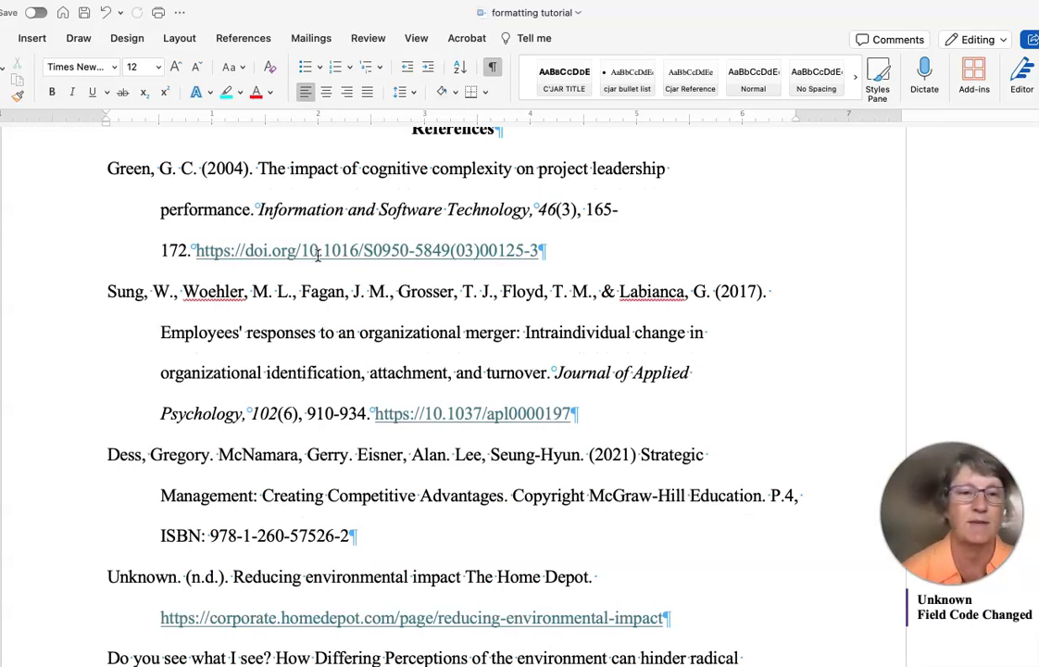
{"action": "scroll", "coordinate": [317, 256], "scroll_direction": "down", "scroll_amount": 2}
{"action": "scroll", "coordinate": [318, 255], "scroll_direction": "up", "scroll_amount": 2}
{"action": "left_click", "coordinate": [249, 250]}
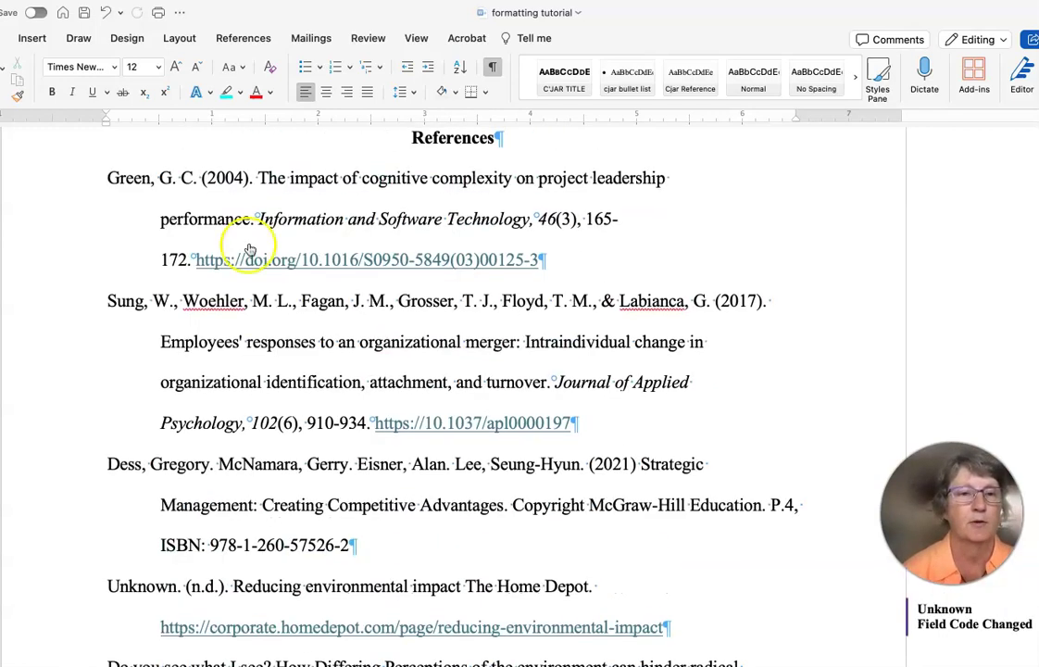
{"action": "scroll", "coordinate": [250, 250], "scroll_direction": "down", "scroll_amount": 1}
Cut the Sung et al. reference and paste it after the Egfjord and Sund entry.
{"action": "left_click_drag", "start_coordinate": [81, 286], "coordinate": [100, 430]}
{"action": "key", "text": "super+c"}
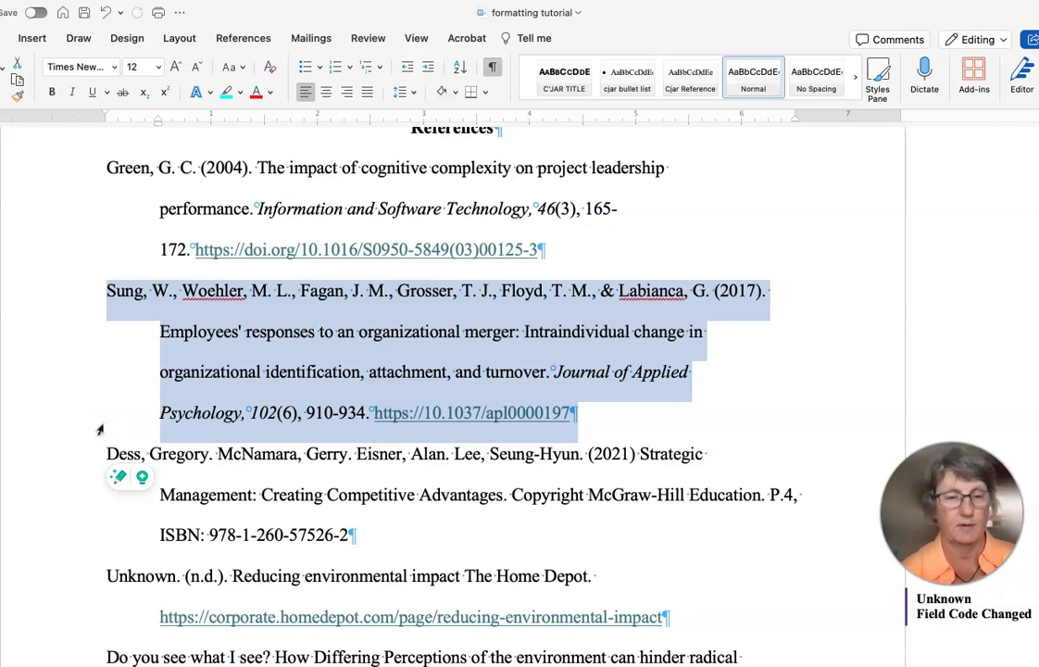
{"action": "key", "text": "Delete"}
{"action": "scroll", "coordinate": [249, 394], "scroll_direction": "down", "scroll_amount": 2}
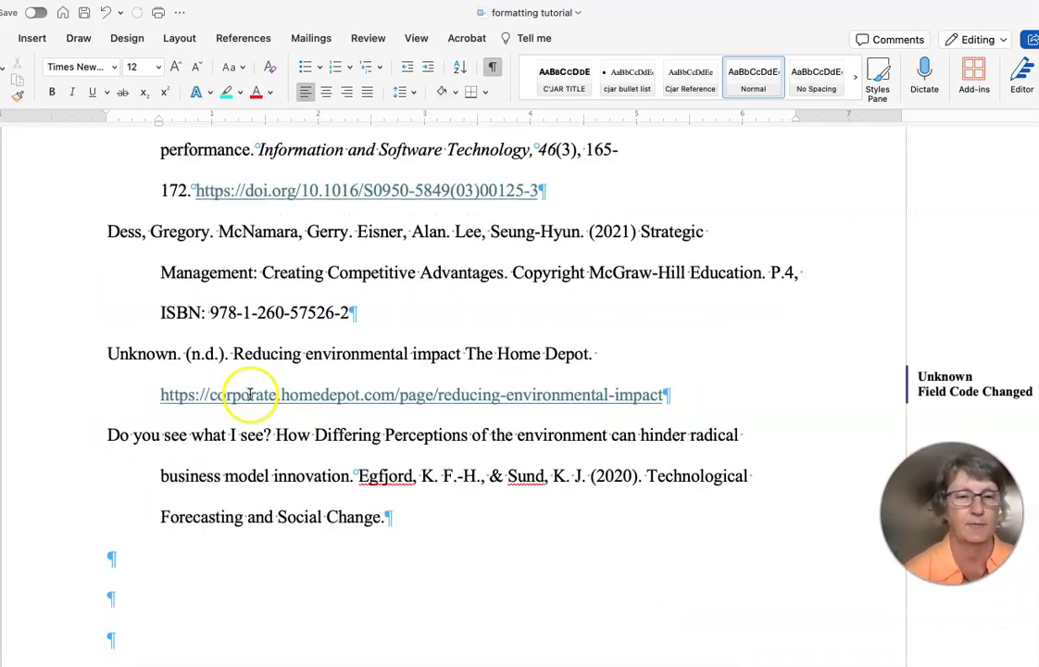
{"action": "left_click", "coordinate": [404, 522]}
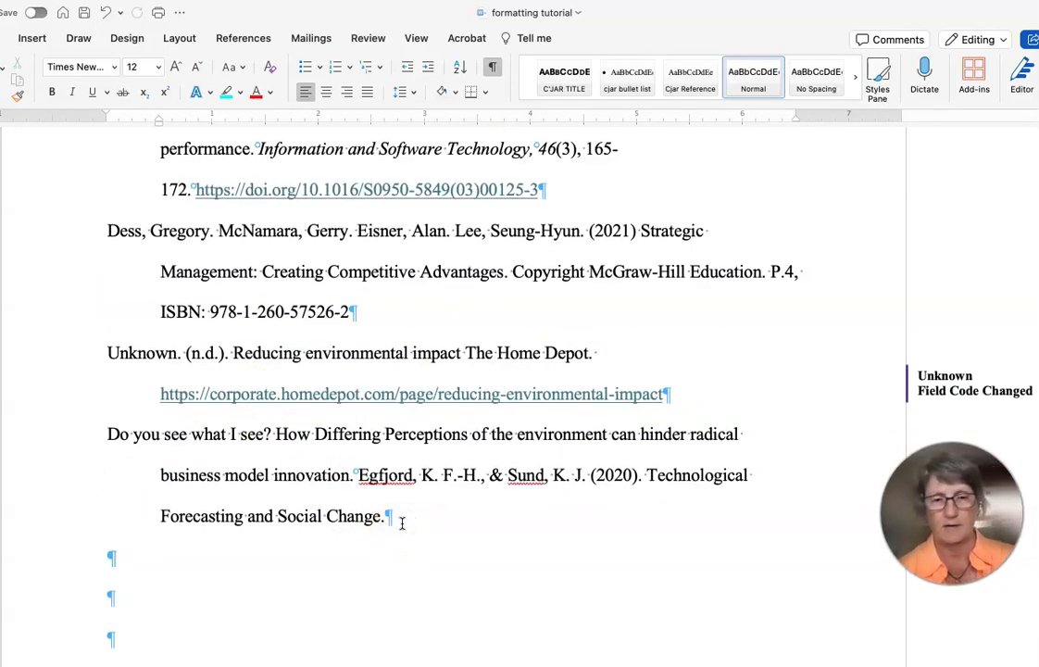
{"action": "key", "text": "super+v"}
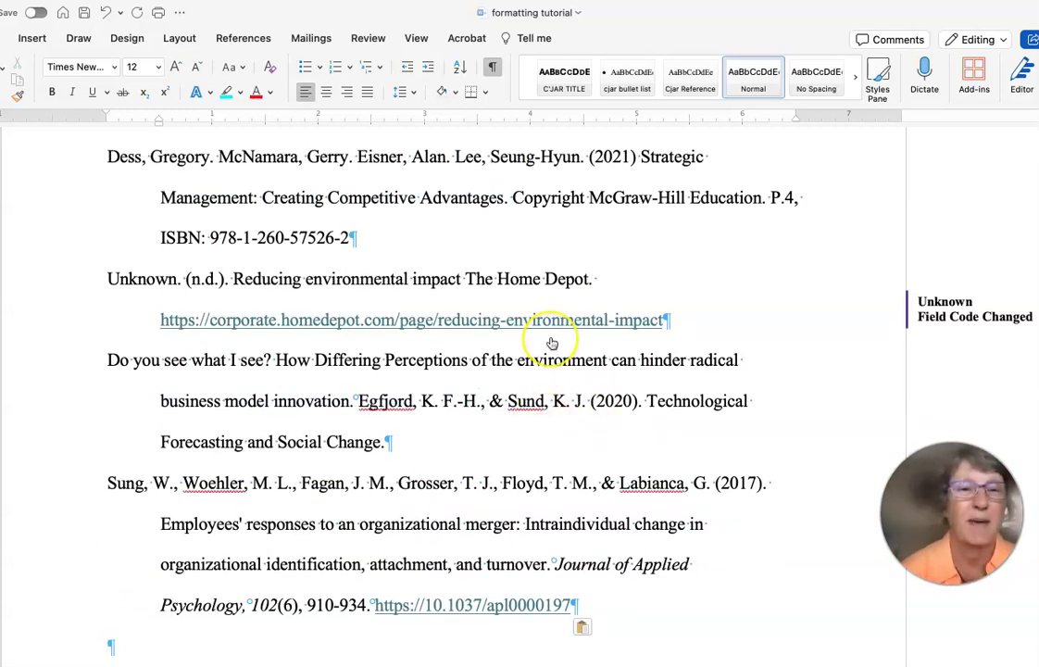
{"action": "scroll", "coordinate": [551, 341], "scroll_direction": "up", "scroll_amount": 4}
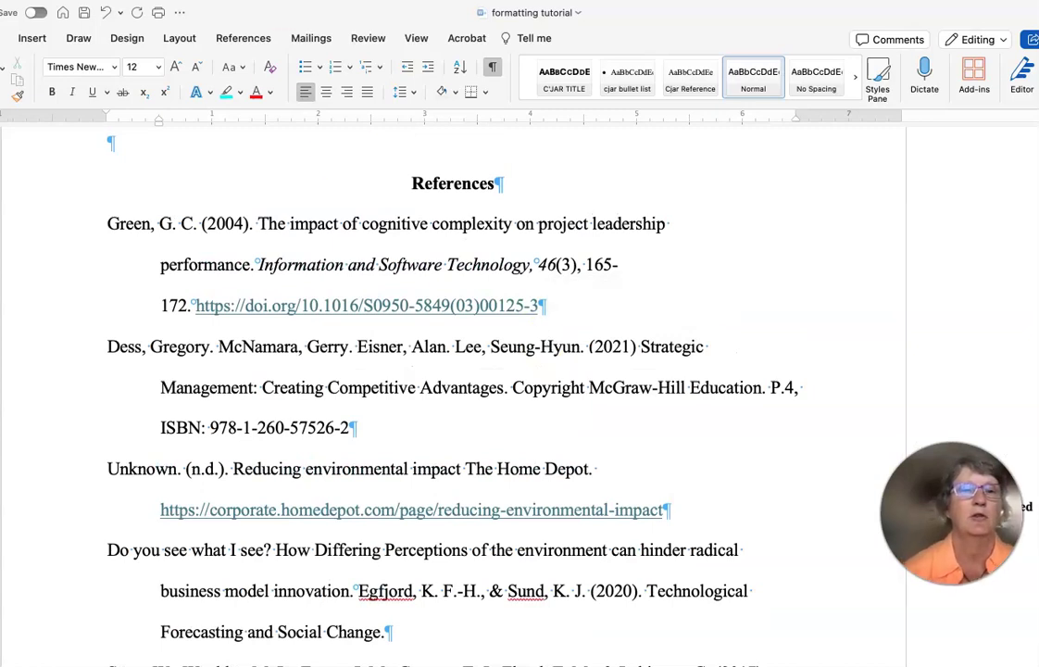
Look through the File and Edit menus without choosing a command.
{"action": "mouse_move", "coordinate": [70, 5]}
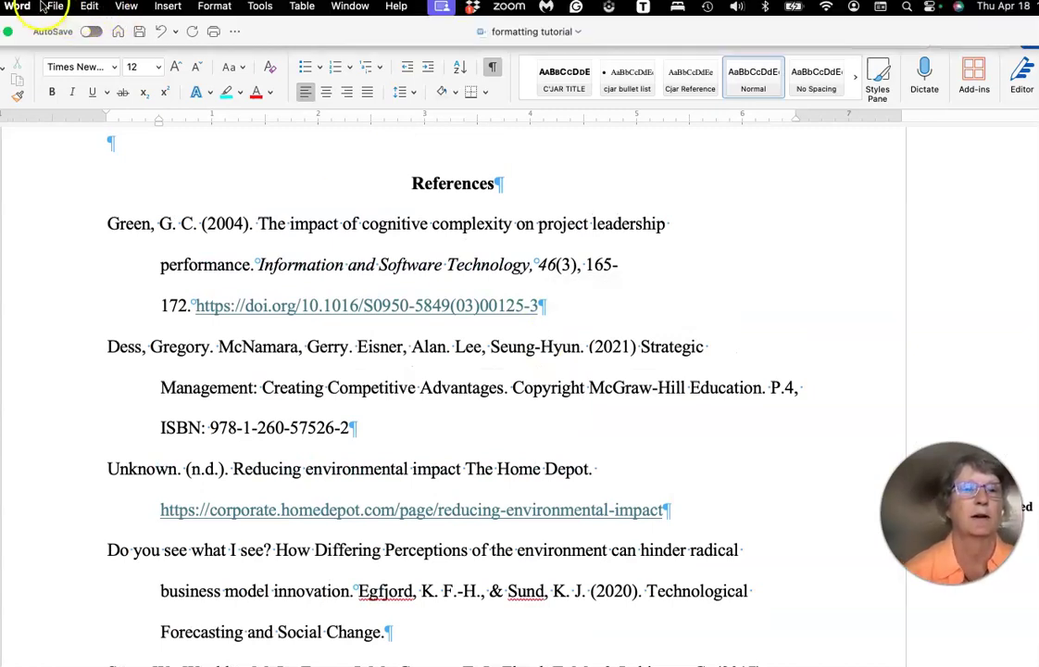
{"action": "left_click", "coordinate": [56, 8]}
{"action": "mouse_move", "coordinate": [94, 9]}
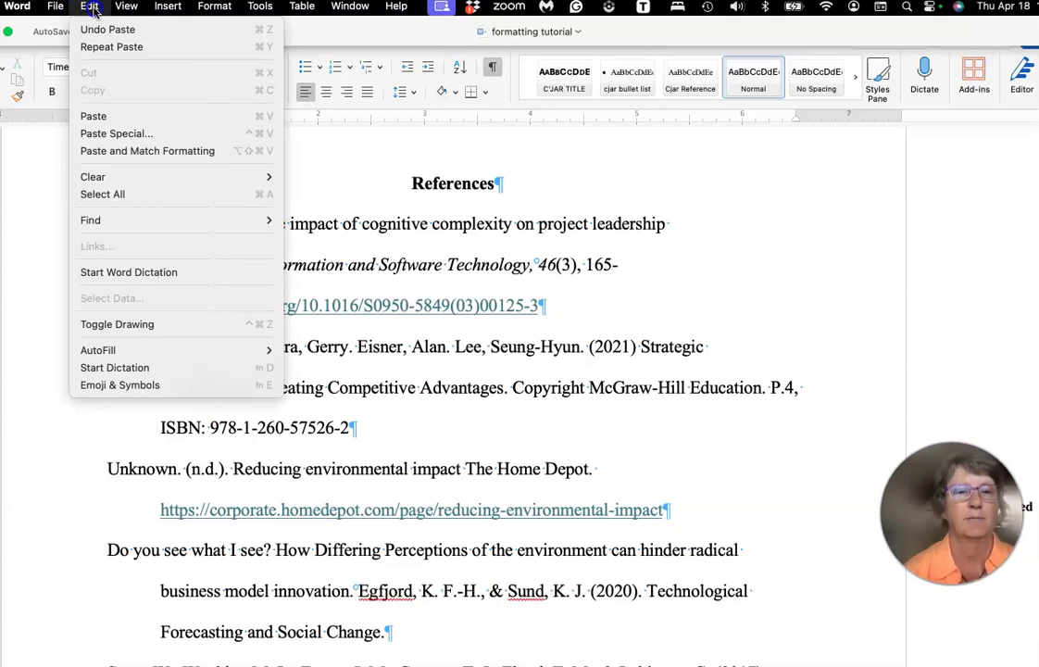
{"action": "left_click", "coordinate": [513, 258]}
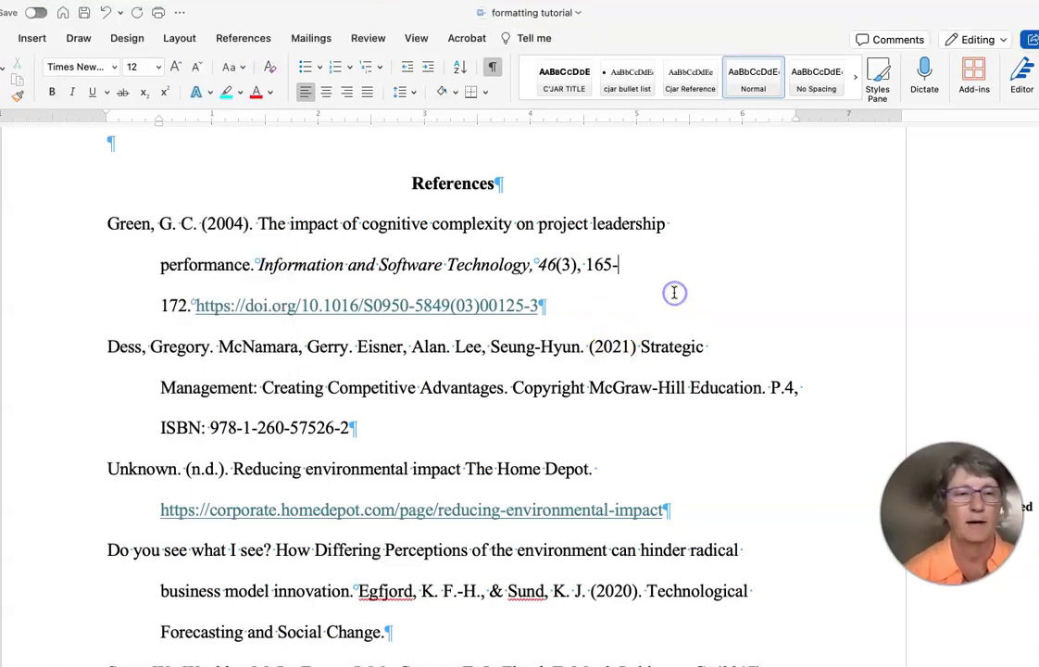
Replace the placeholder author 'Unknown.' with 'The Home Depot.'.
{"action": "scroll", "coordinate": [306, 371], "scroll_direction": "down", "scroll_amount": 2}
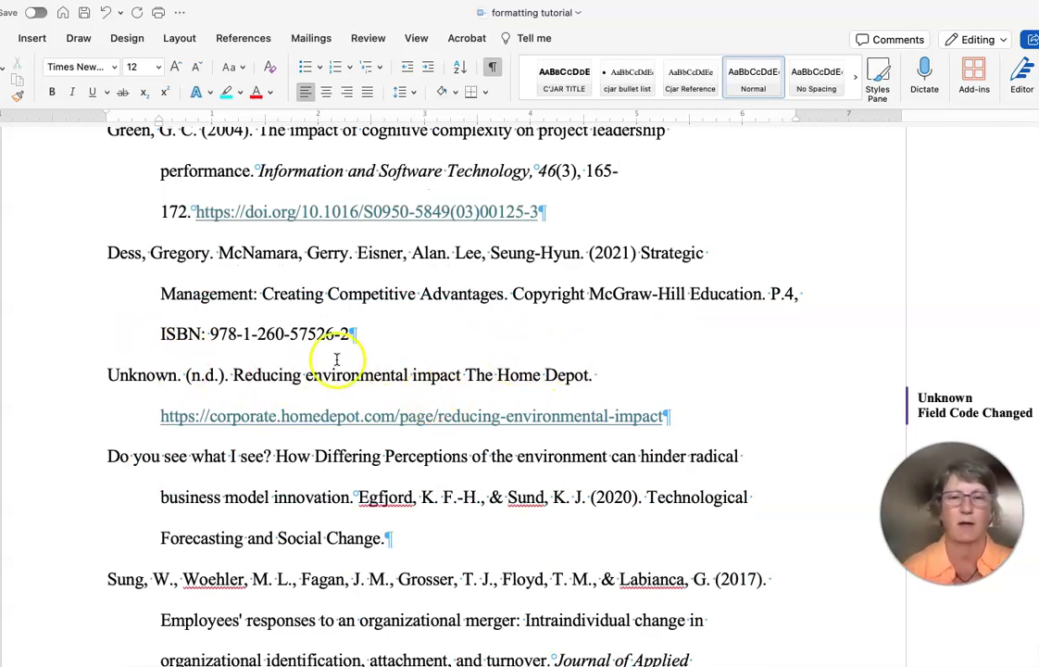
{"action": "scroll", "coordinate": [336, 359], "scroll_direction": "down", "scroll_amount": 1}
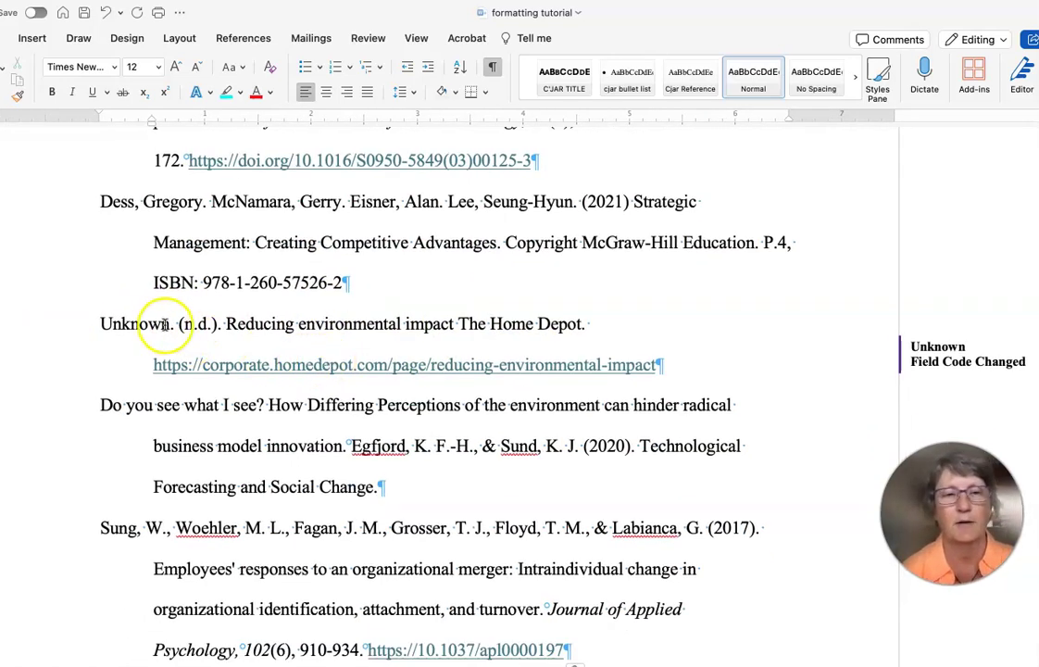
{"action": "left_click_drag", "start_coordinate": [169, 323], "coordinate": [102, 326]}
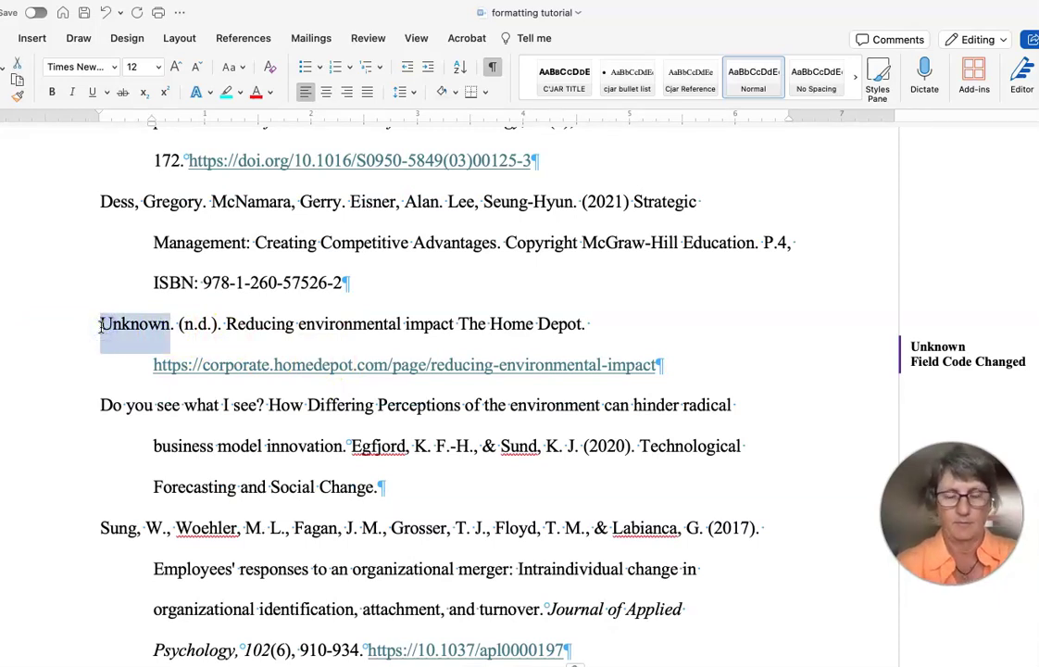
{"action": "type", "text": "Ho"}
{"action": "key", "text": "BackSpace"}
{"action": "key", "text": "BackSpace"}
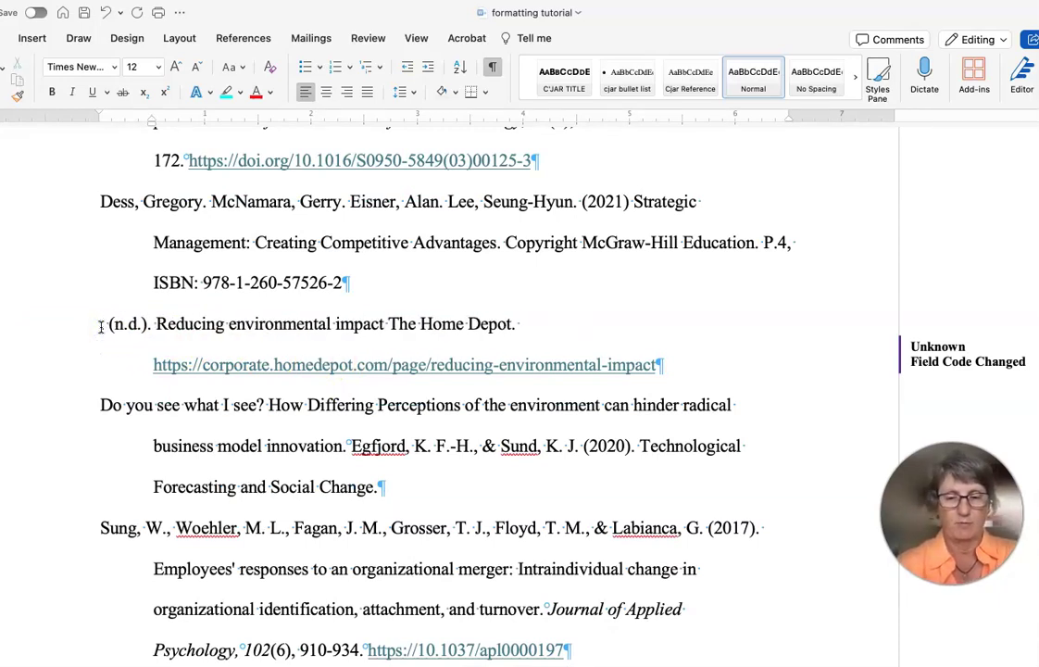
{"action": "type", "text": "The Home Depot."}
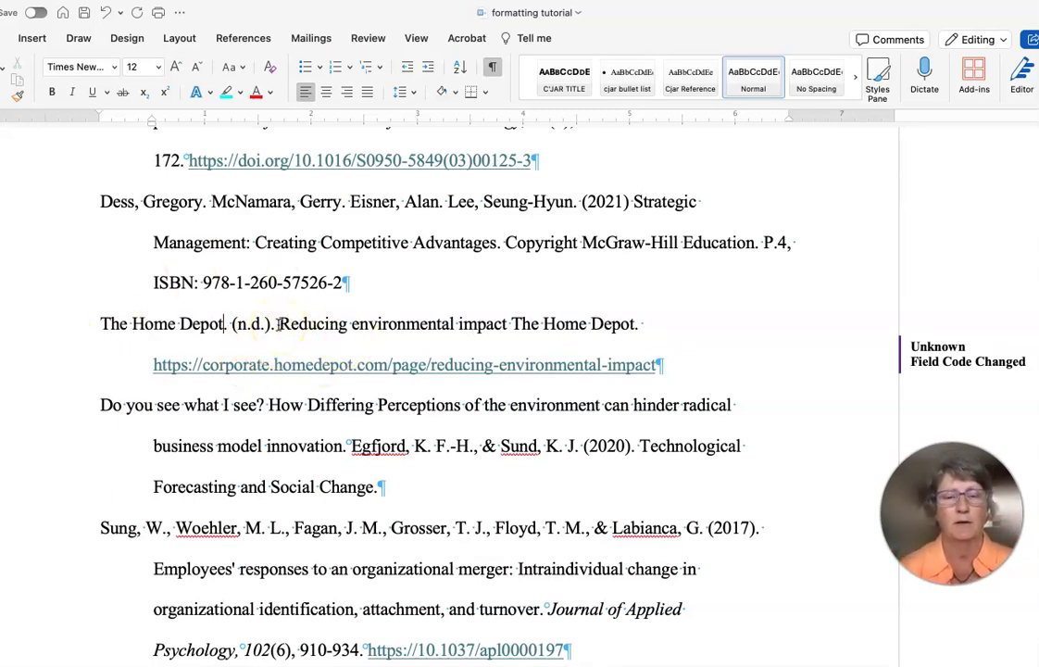
Italicize 'Reducing environmental impact', add a period after it, and select the 'Do you see what I see?' reference.
{"action": "left_click_drag", "start_coordinate": [279, 323], "coordinate": [489, 321]}
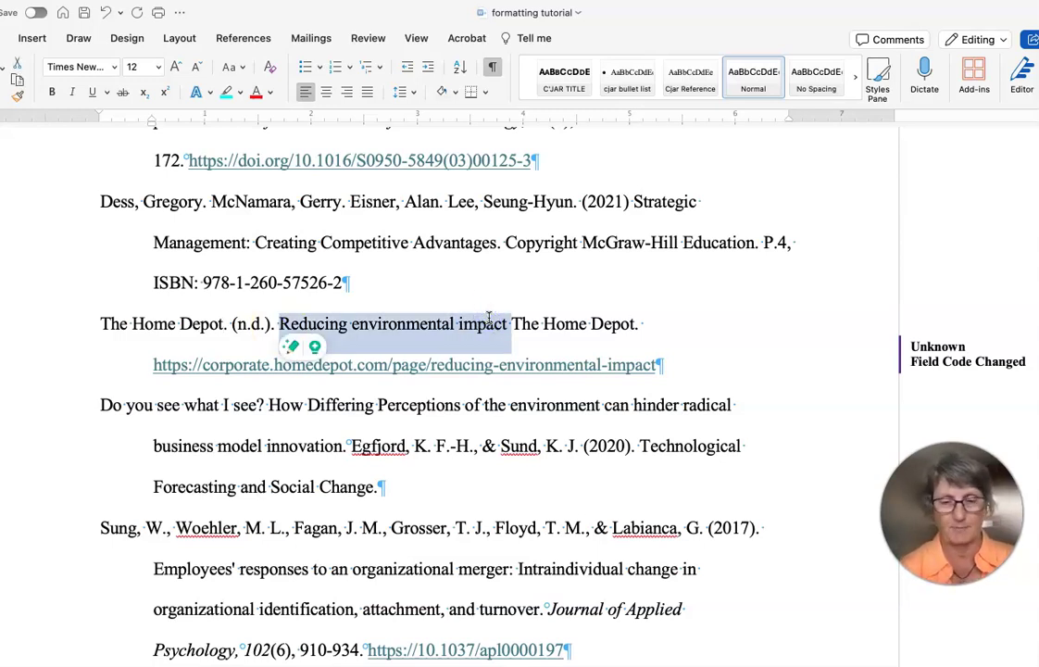
{"action": "key", "text": "super+i"}
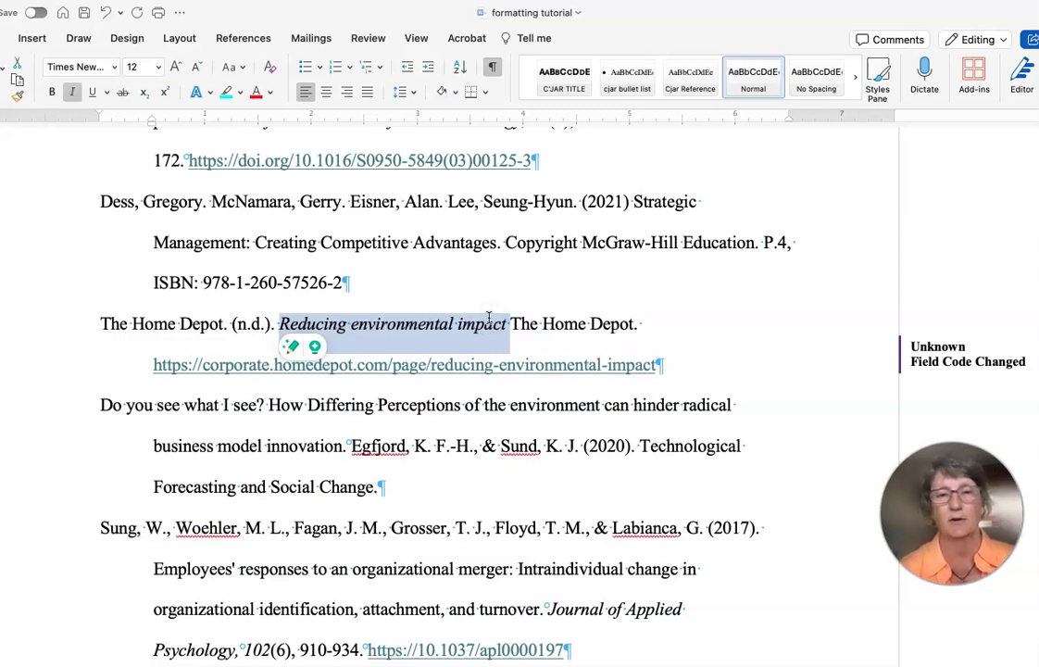
{"action": "left_click", "coordinate": [508, 324]}
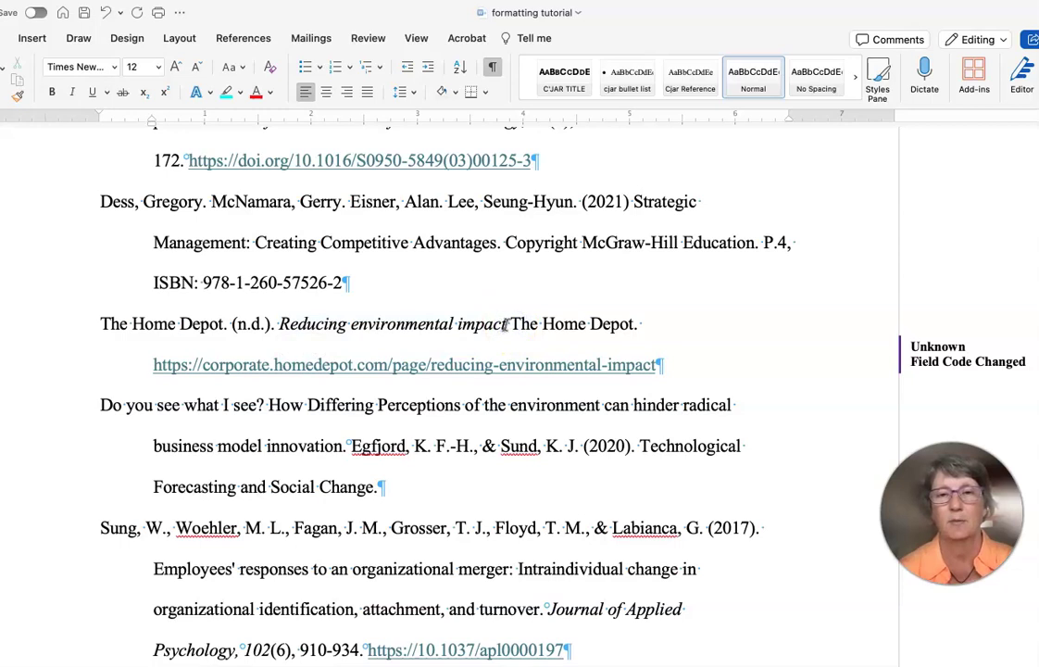
{"action": "left_click", "coordinate": [508, 325]}
{"action": "type", "text": "."}
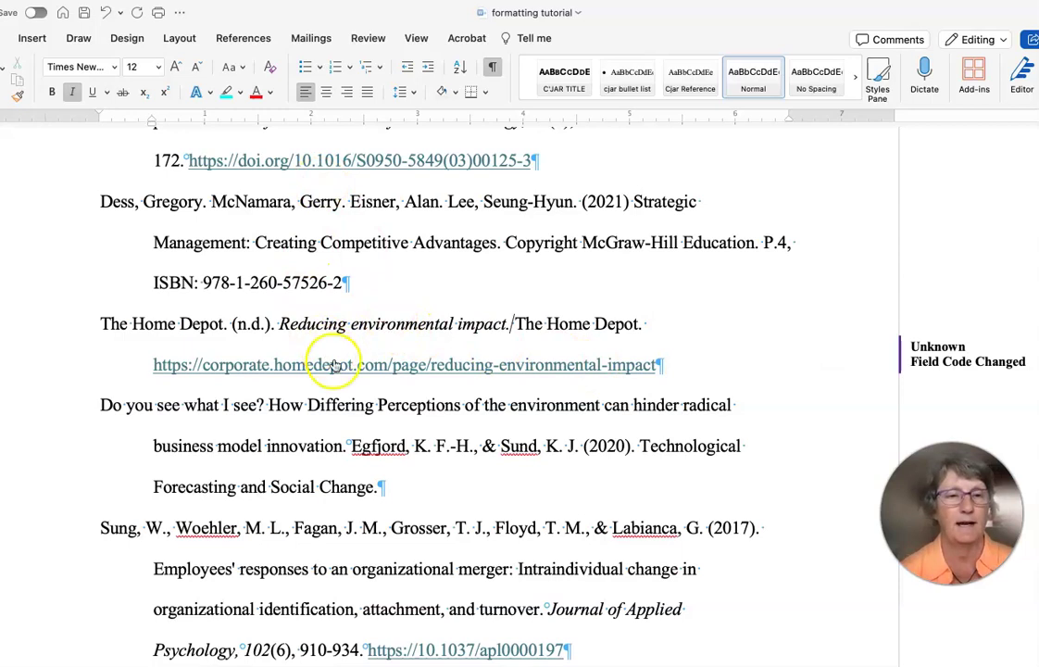
{"action": "scroll", "coordinate": [320, 352], "scroll_direction": "down", "scroll_amount": 2}
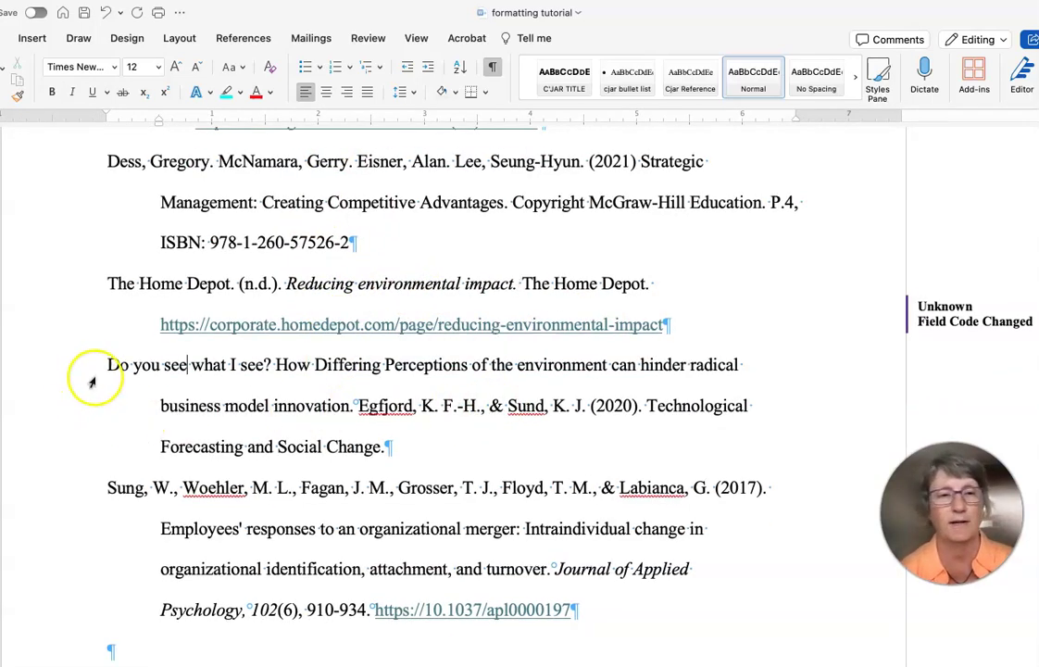
{"action": "left_click_drag", "start_coordinate": [105, 364], "coordinate": [389, 441]}
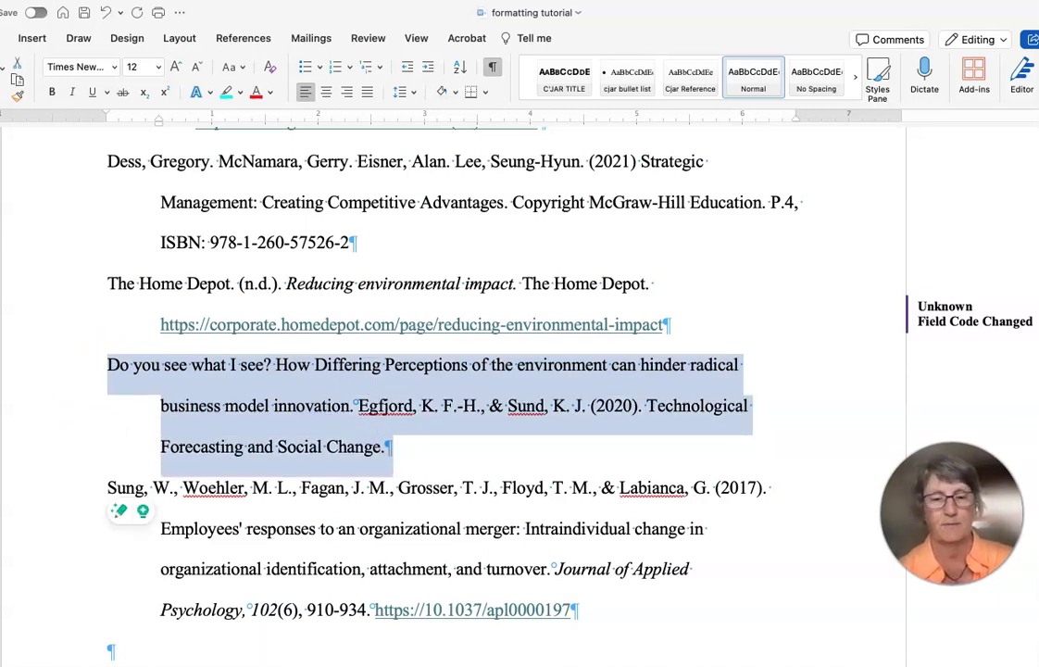
Look up the article in Google Scholar and paste its APA citation over the old Word reference.
{"action": "left_click", "coordinate": [557, 255]}
{"action": "key", "text": "super+v"}
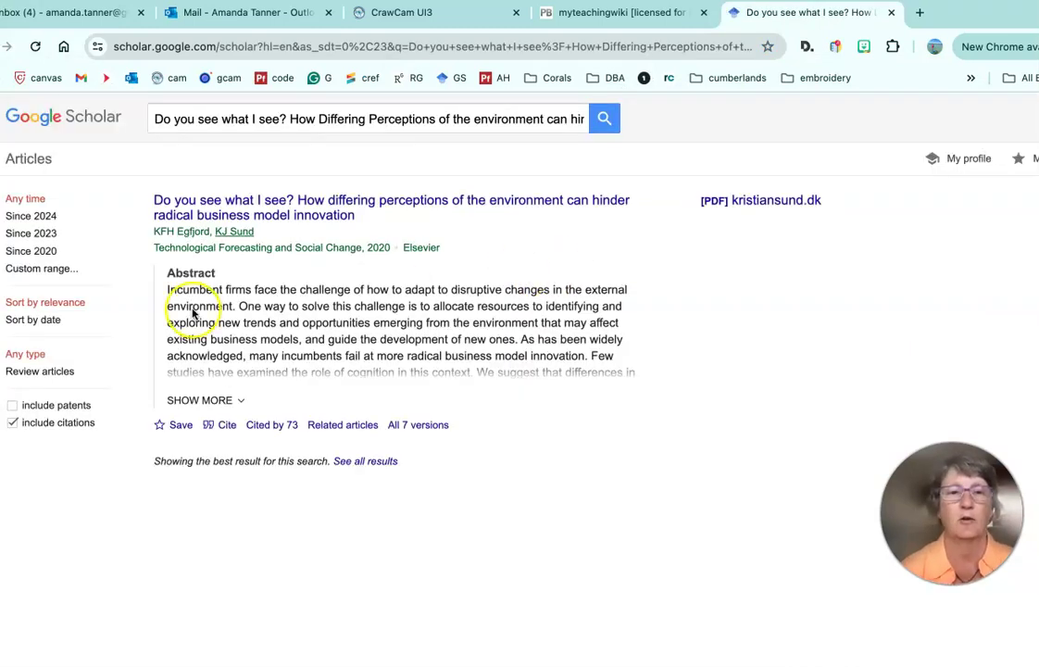
{"action": "left_click", "coordinate": [222, 424]}
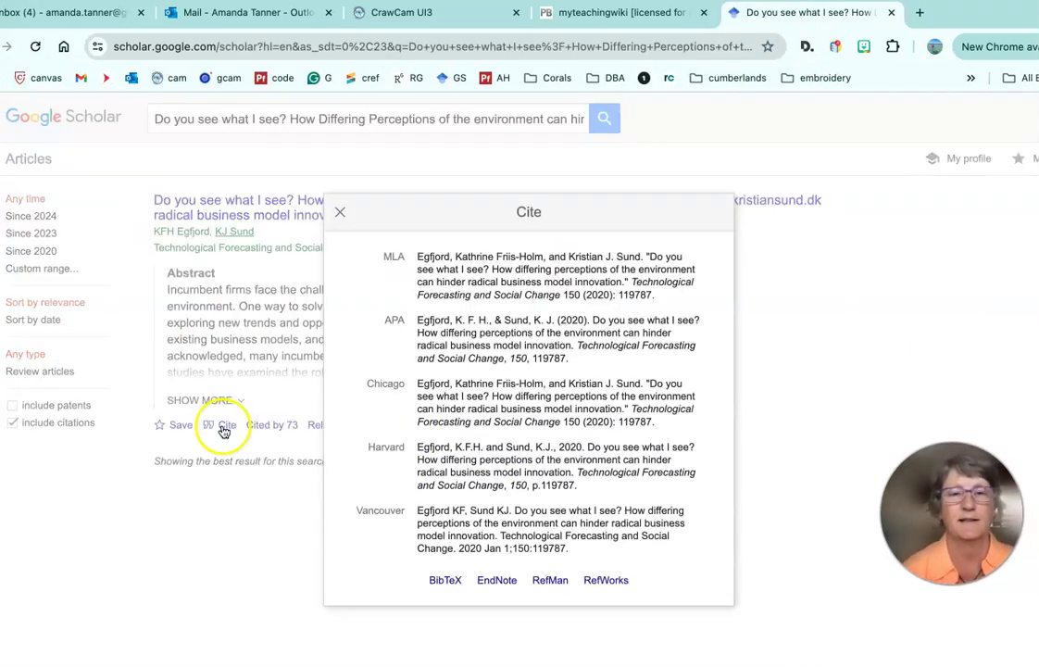
{"action": "left_click", "coordinate": [496, 326]}
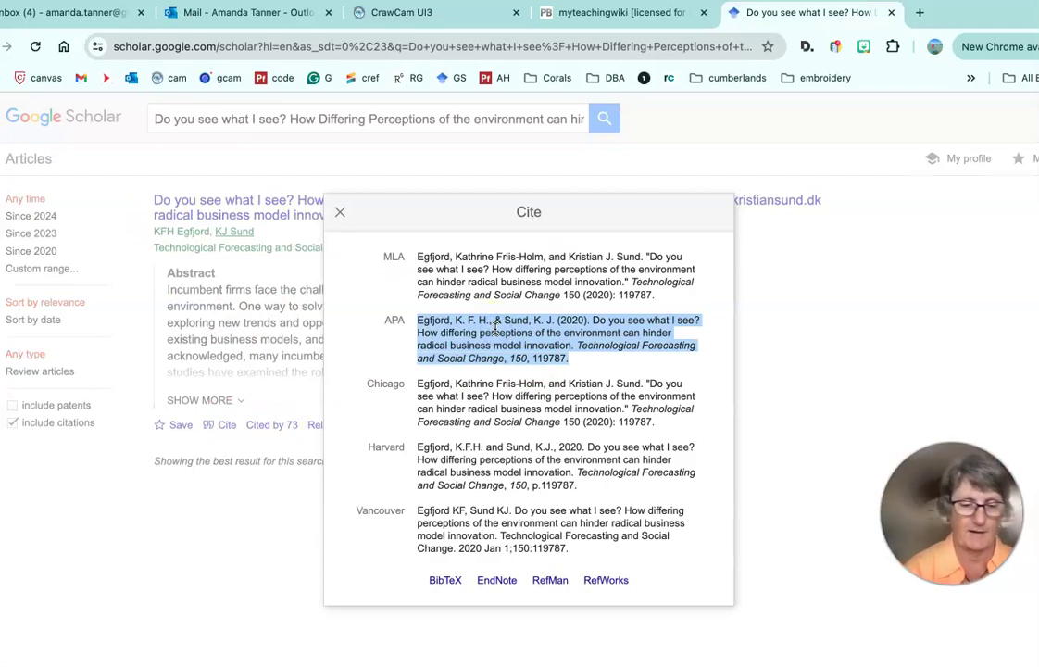
{"action": "key", "text": "super+c"}
{"action": "key", "text": "super+Tab"}
{"action": "key", "text": "super+v"}
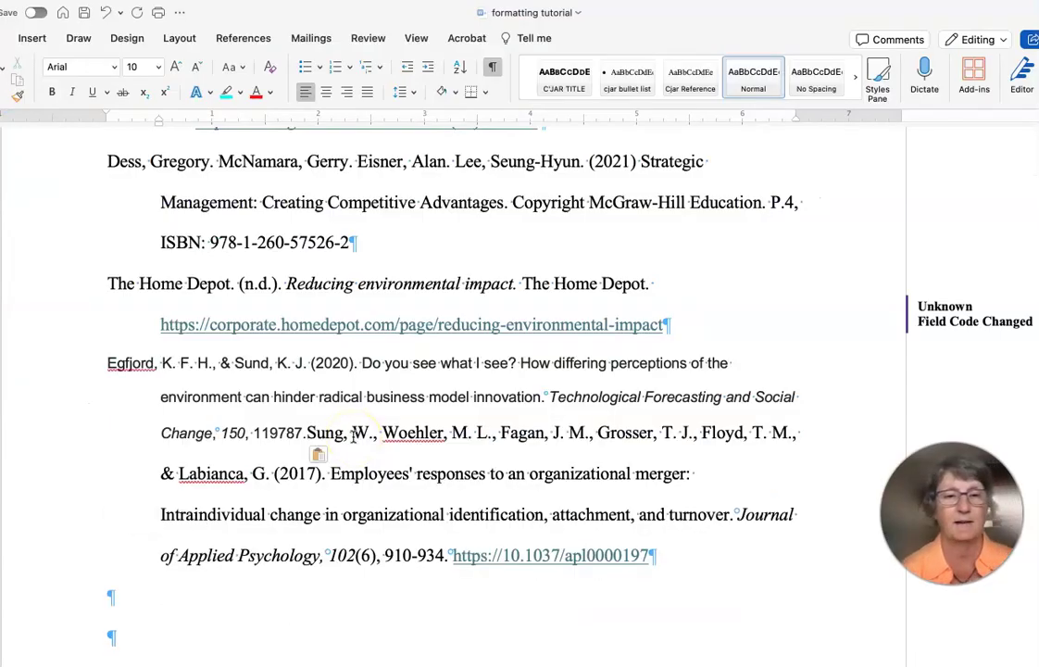
Match the pasted citation to the document formatting, put Sung back on its own line, and insert 'Article' before 119787.
{"action": "left_click", "coordinate": [322, 454]}
{"action": "left_click", "coordinate": [350, 500]}
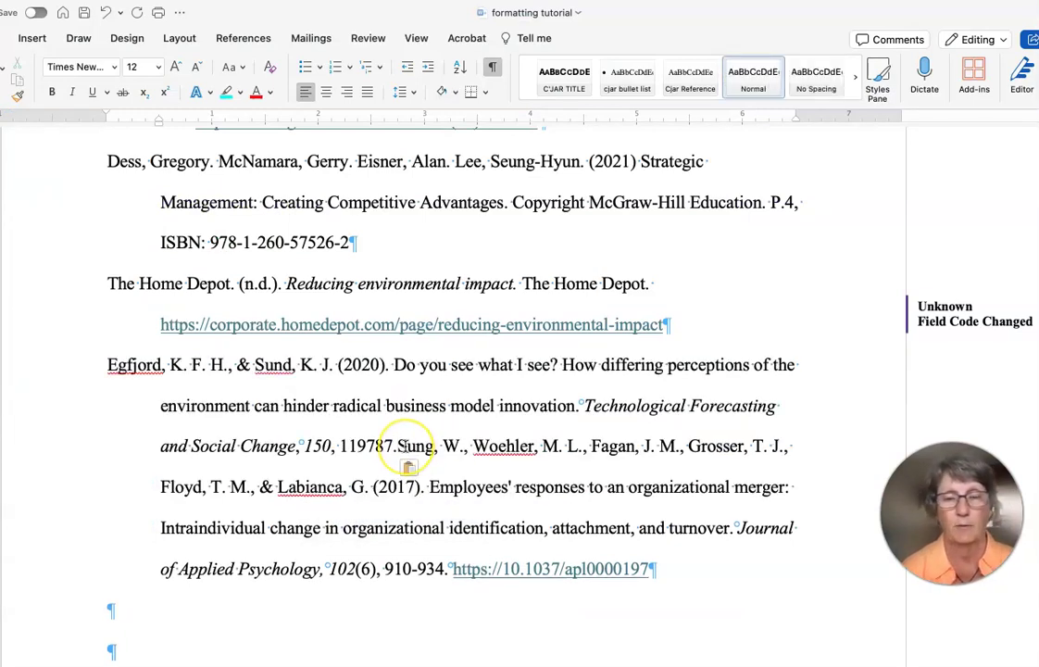
{"action": "key", "text": "Return"}
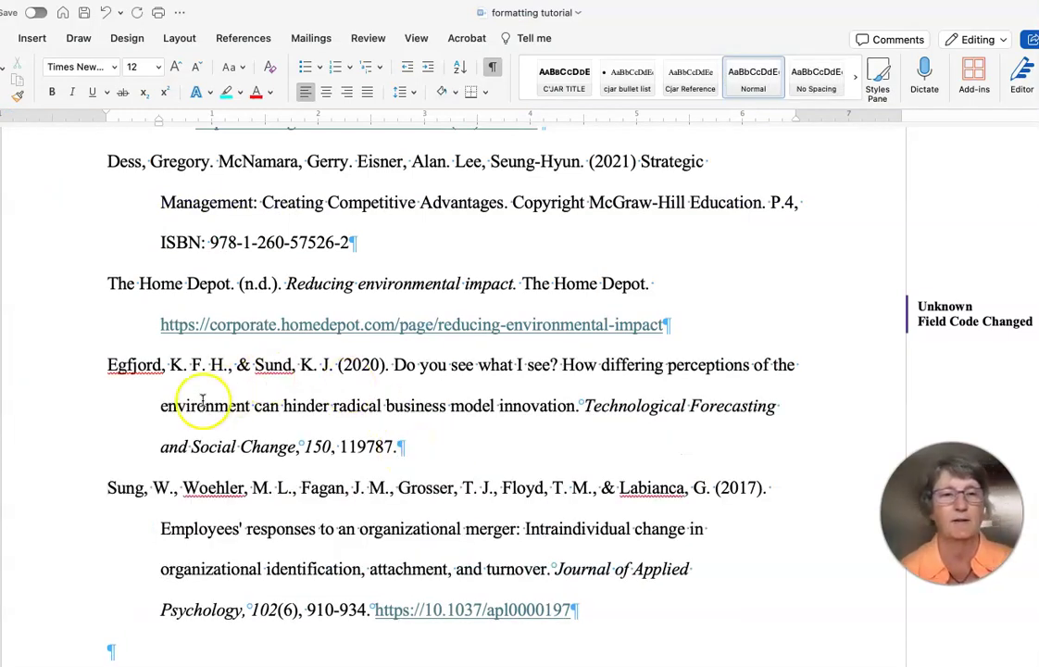
{"action": "left_click", "coordinate": [340, 447]}
{"action": "type", "text": "Article"}
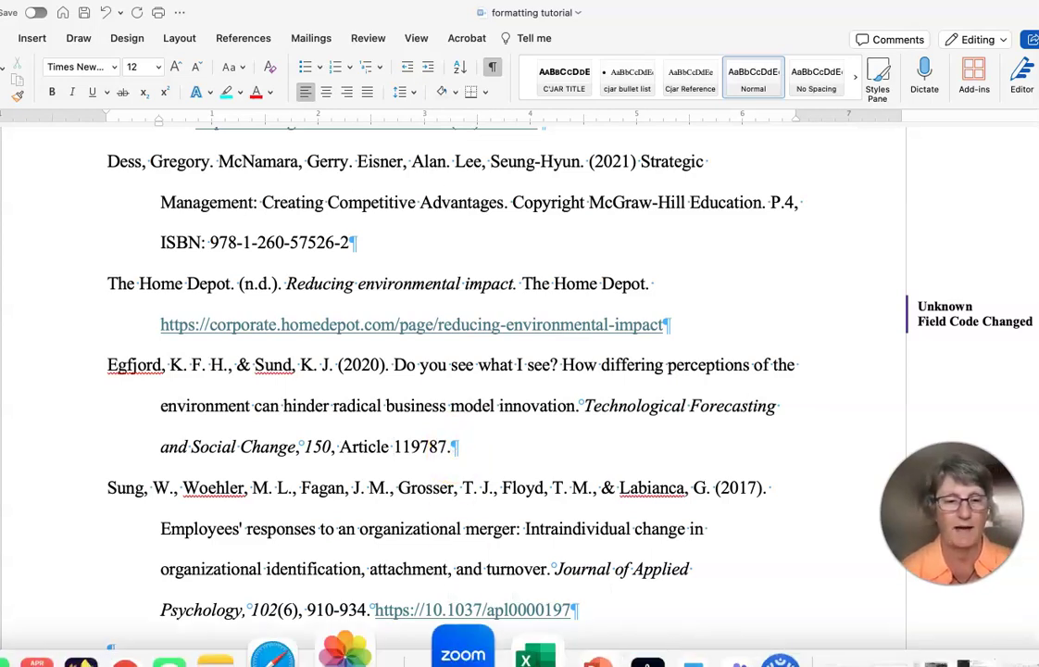
{"action": "left_click", "coordinate": [157, 651]}
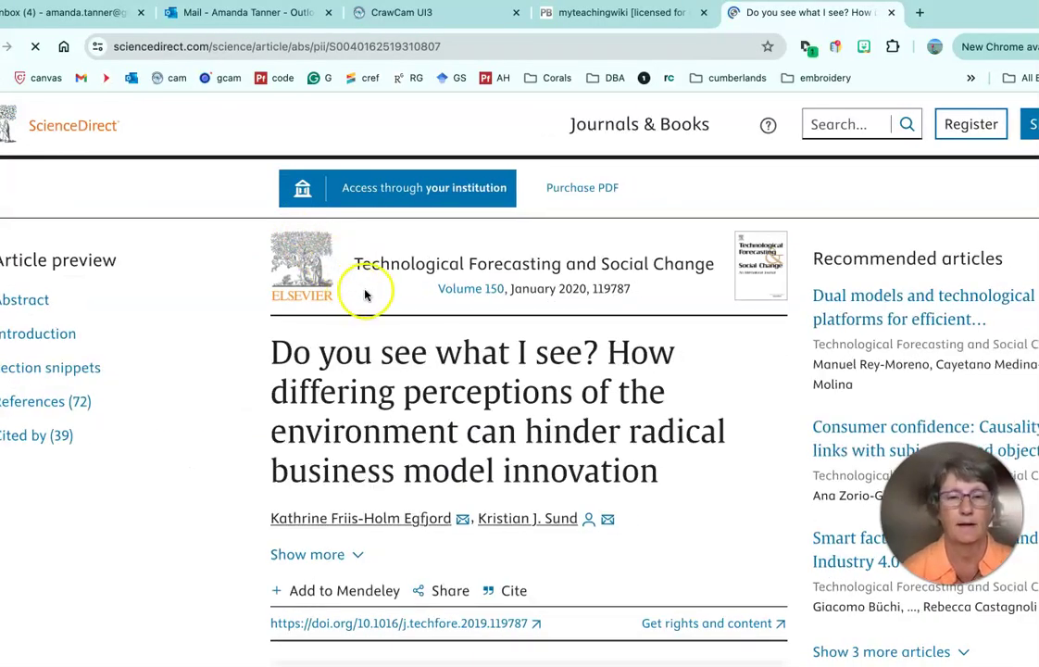
{"action": "scroll", "coordinate": [370, 333], "scroll_direction": "down", "scroll_amount": 3}
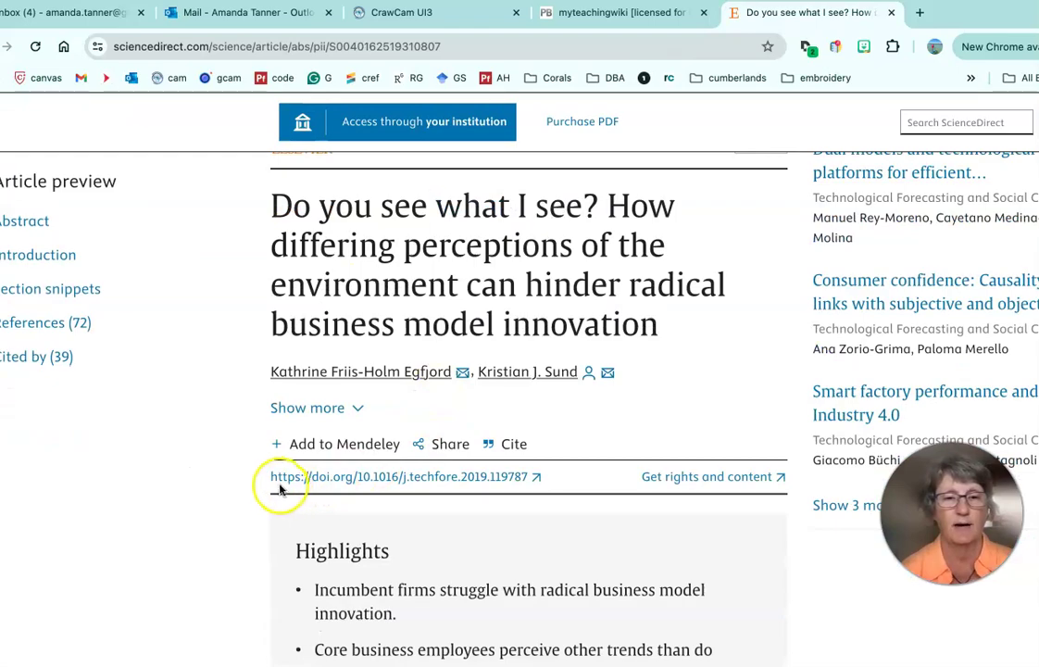
{"action": "left_click_drag", "start_coordinate": [271, 481], "coordinate": [513, 474]}
{"action": "right_click", "coordinate": [512, 474]}
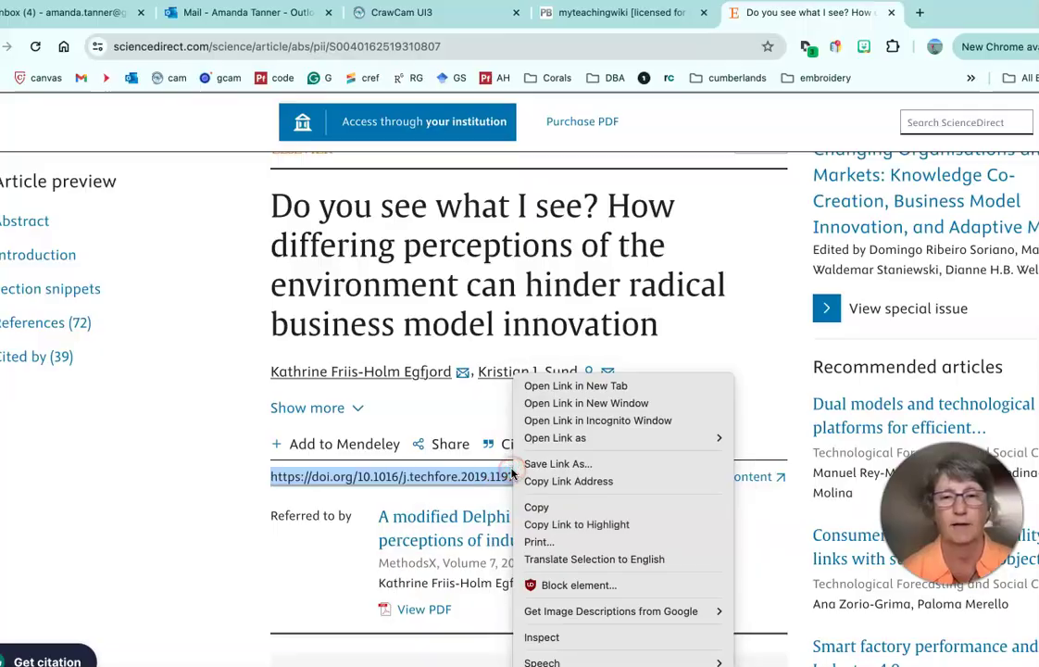
{"action": "left_click", "coordinate": [558, 480]}
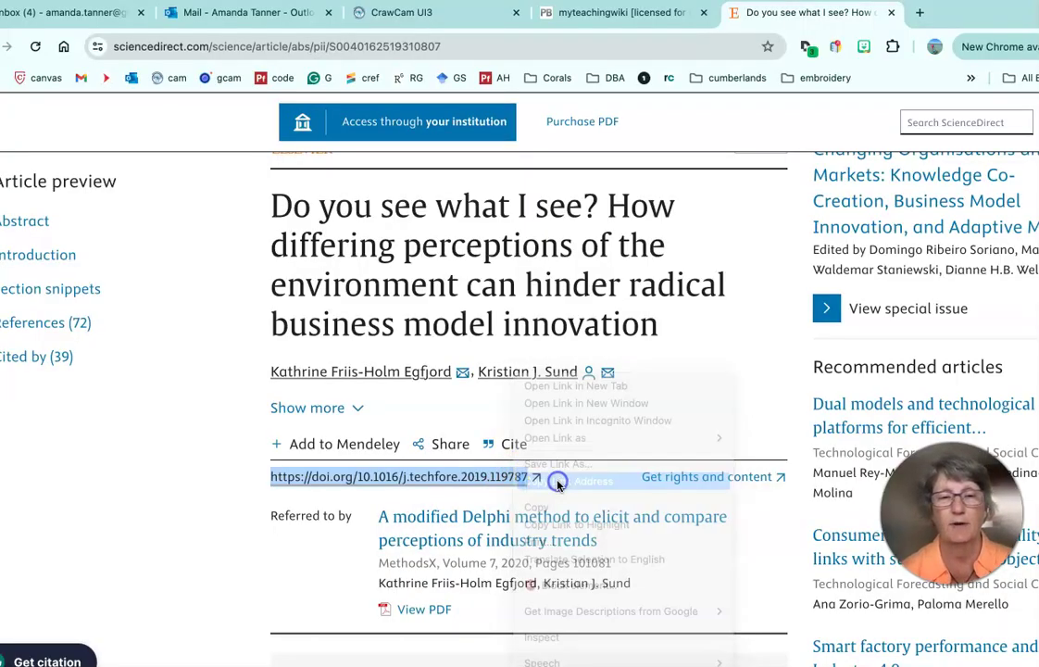
{"action": "key", "text": "super+Tab"}
{"action": "left_click", "coordinate": [454, 447]}
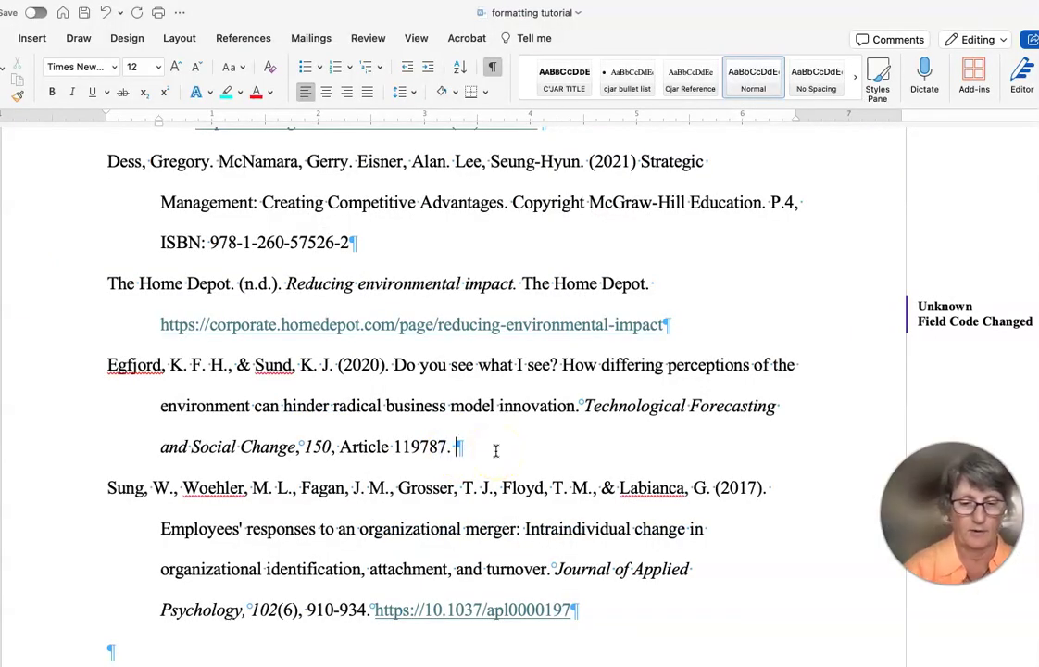
Paste the DOI after 'Article 119787.' and turn it into an active hyperlink.
{"action": "key", "text": "super+v"}
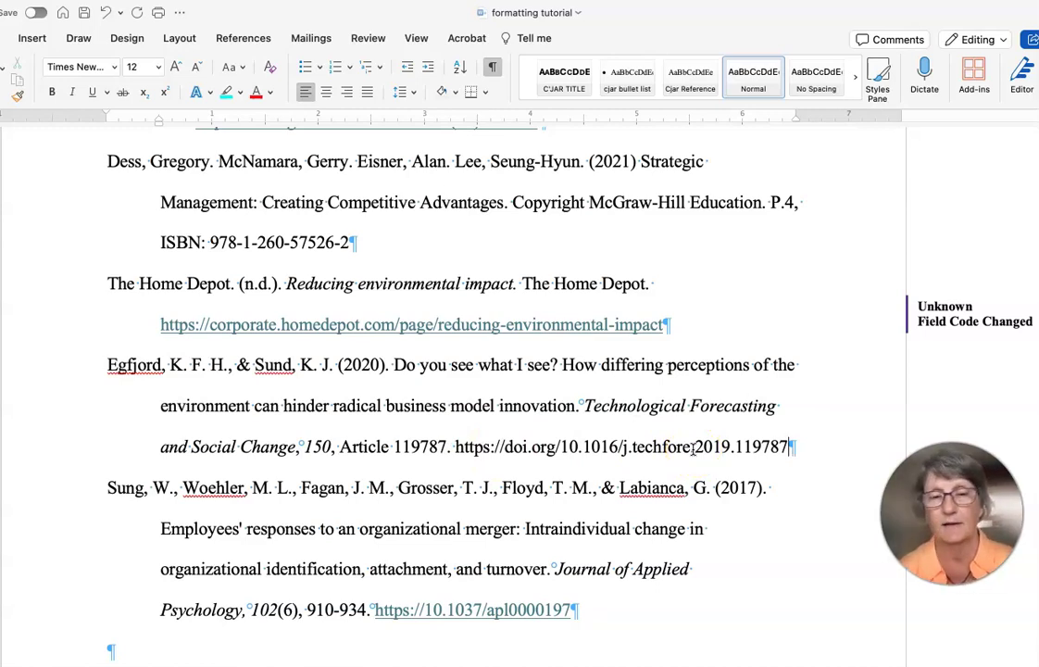
{"action": "key", "text": "Return"}
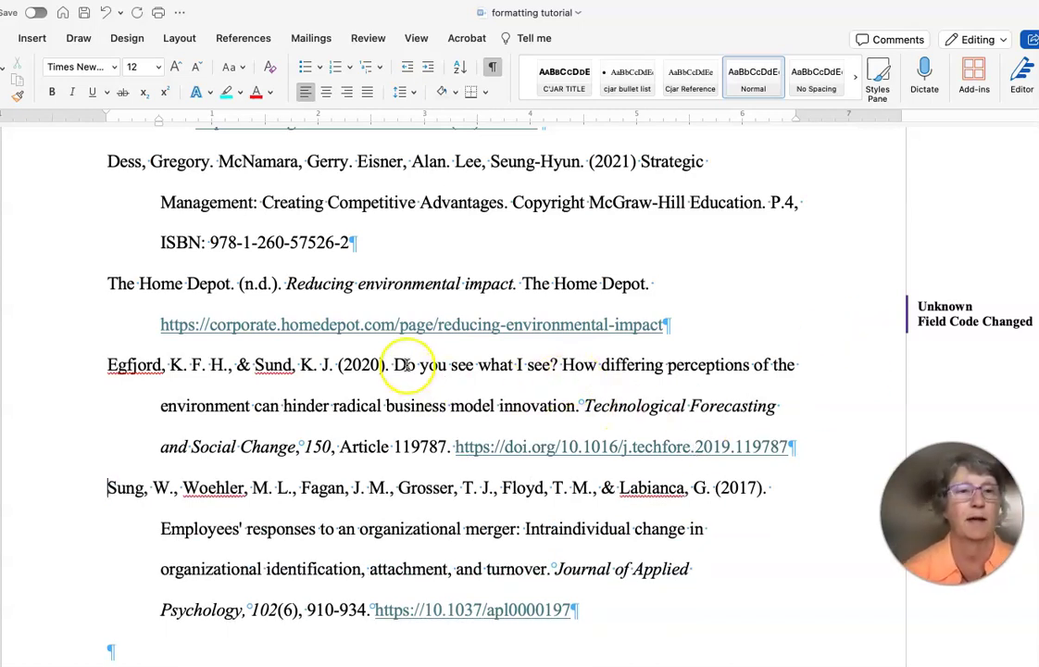
{"action": "scroll", "coordinate": [407, 366], "scroll_direction": "up", "scroll_amount": 2}
{"action": "scroll", "coordinate": [406, 366], "scroll_direction": "up", "scroll_amount": 2}
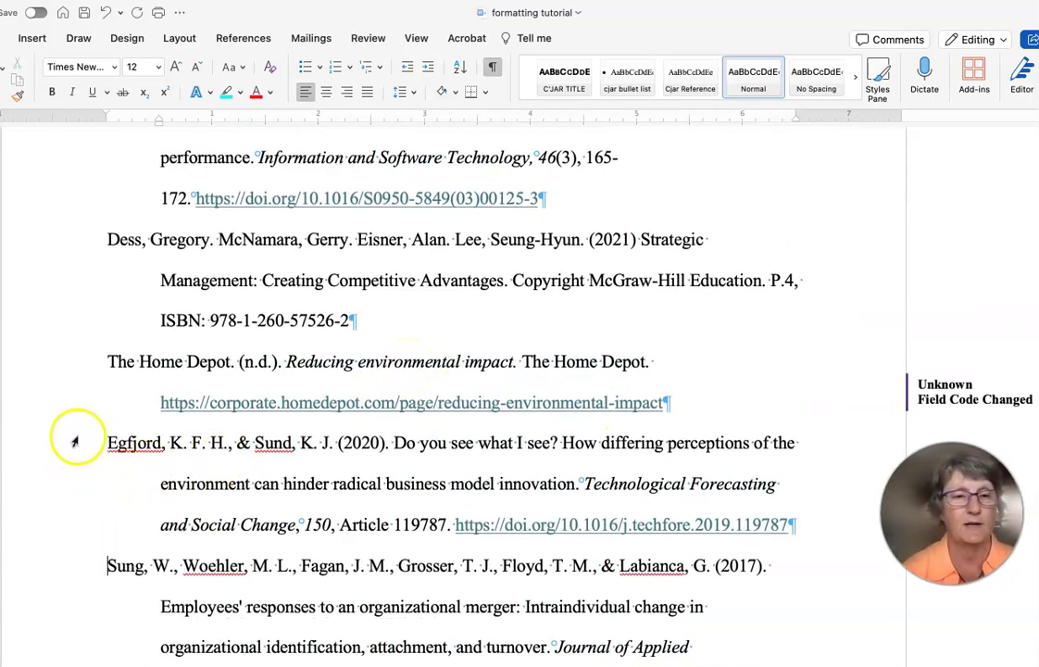
Move the Egfjord and Sund reference above The Home Depot entry.
{"action": "left_click_drag", "start_coordinate": [83, 444], "coordinate": [98, 527]}
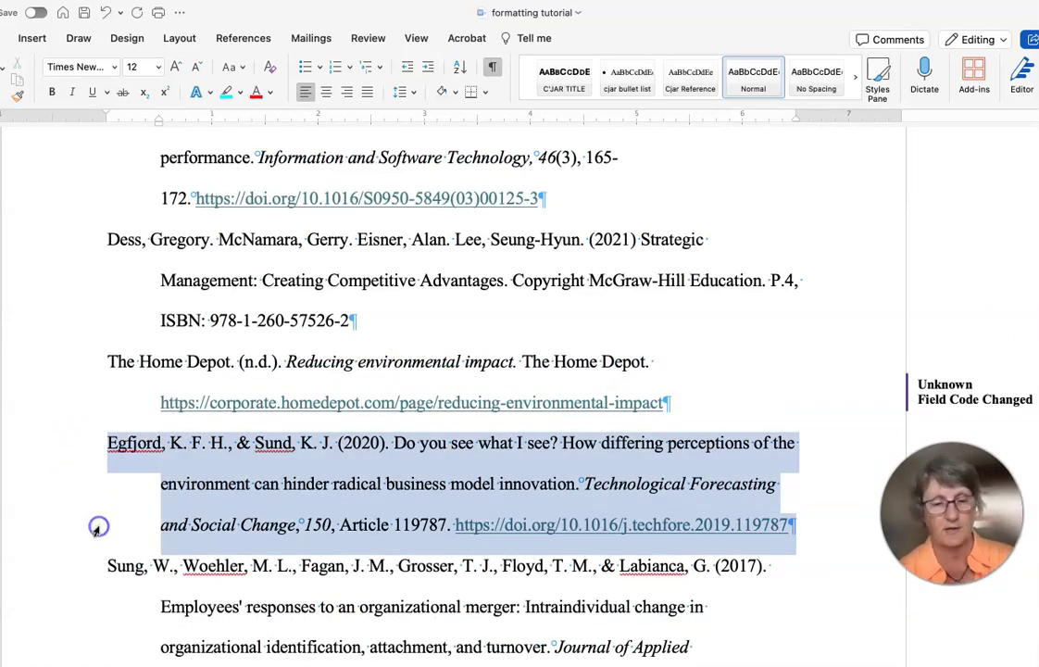
{"action": "key", "text": "super+x"}
{"action": "key", "text": "Up"}
{"action": "key", "text": "Up"}
{"action": "key", "text": "super+v"}
{"action": "scroll", "coordinate": [689, 376], "scroll_direction": "up", "scroll_amount": 5}
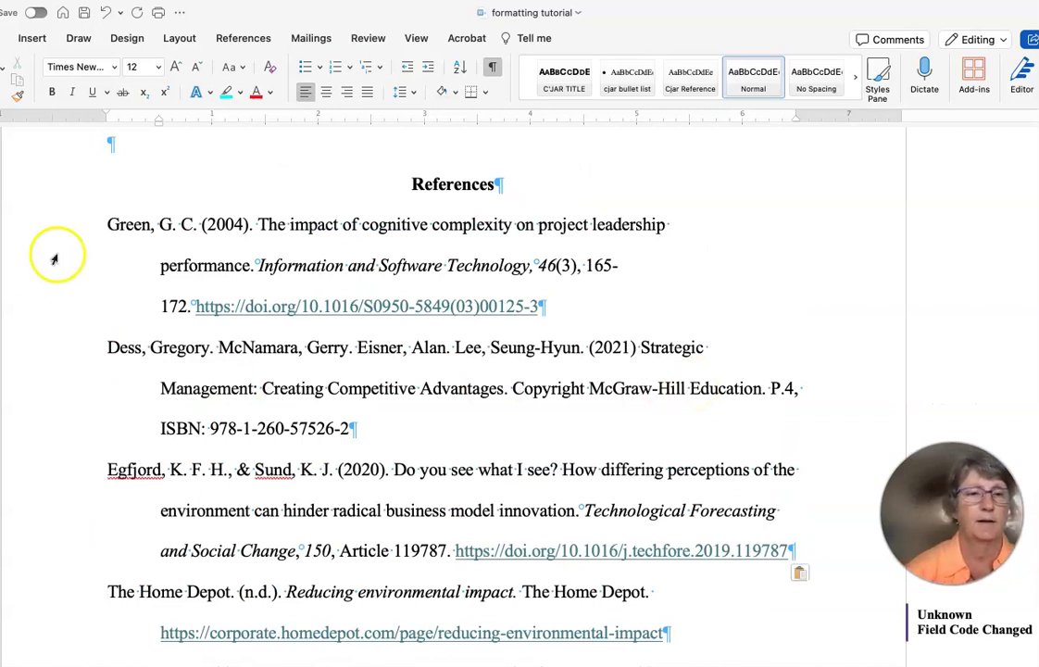
Move the Green (2004) reference down above The Home Depot entry.
{"action": "left_click_drag", "start_coordinate": [86, 227], "coordinate": [93, 302]}
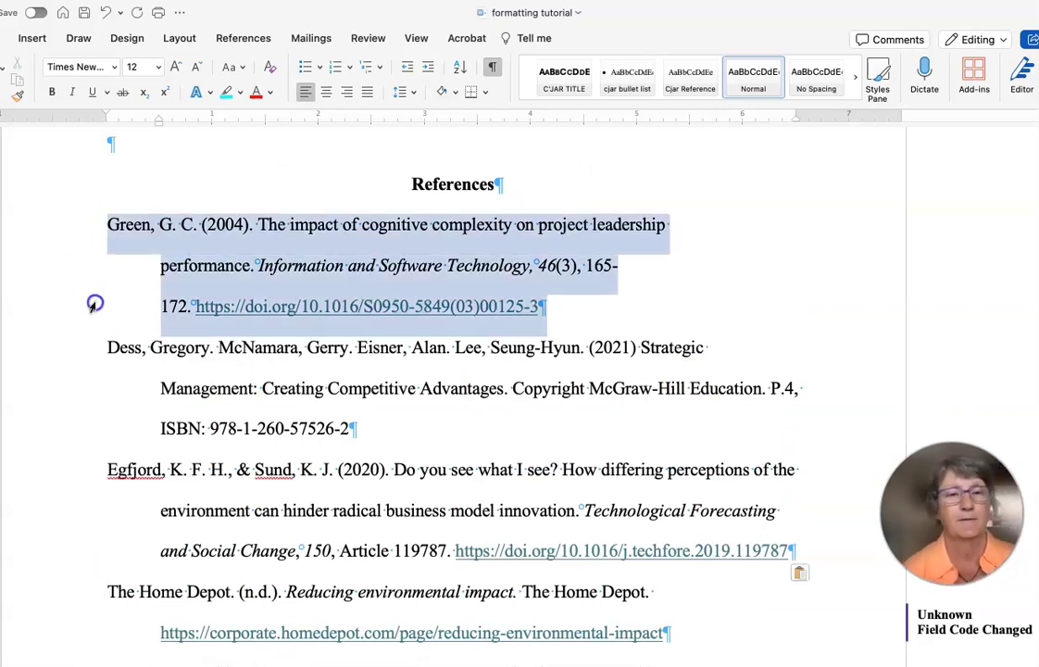
{"action": "key", "text": "super+x"}
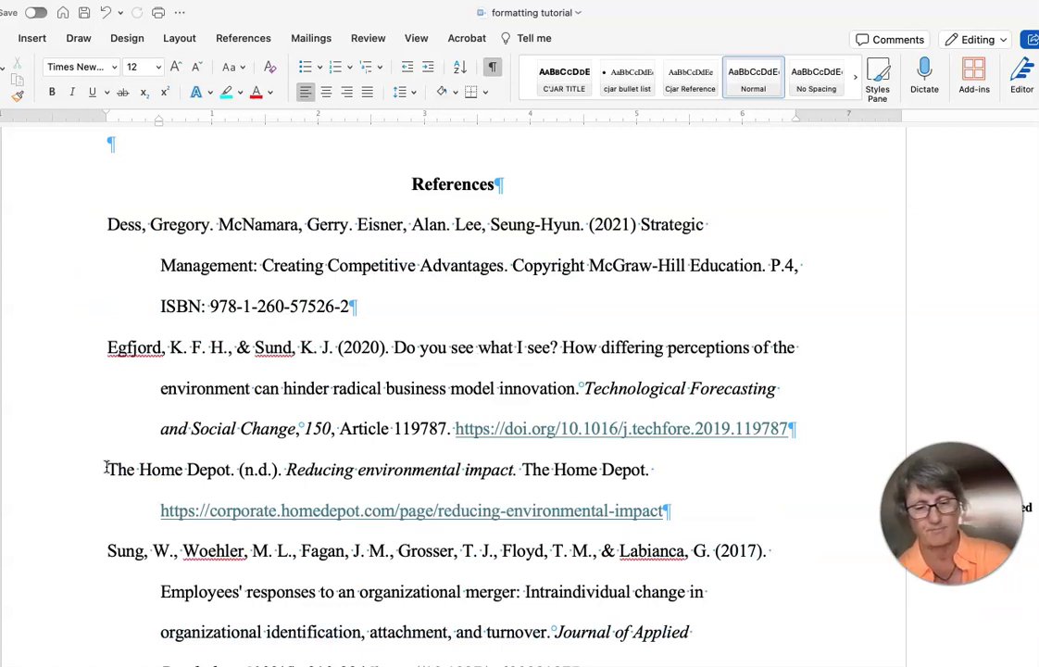
{"action": "key", "text": "super+v"}
{"action": "scroll", "coordinate": [466, 498], "scroll_direction": "up", "scroll_amount": 3}
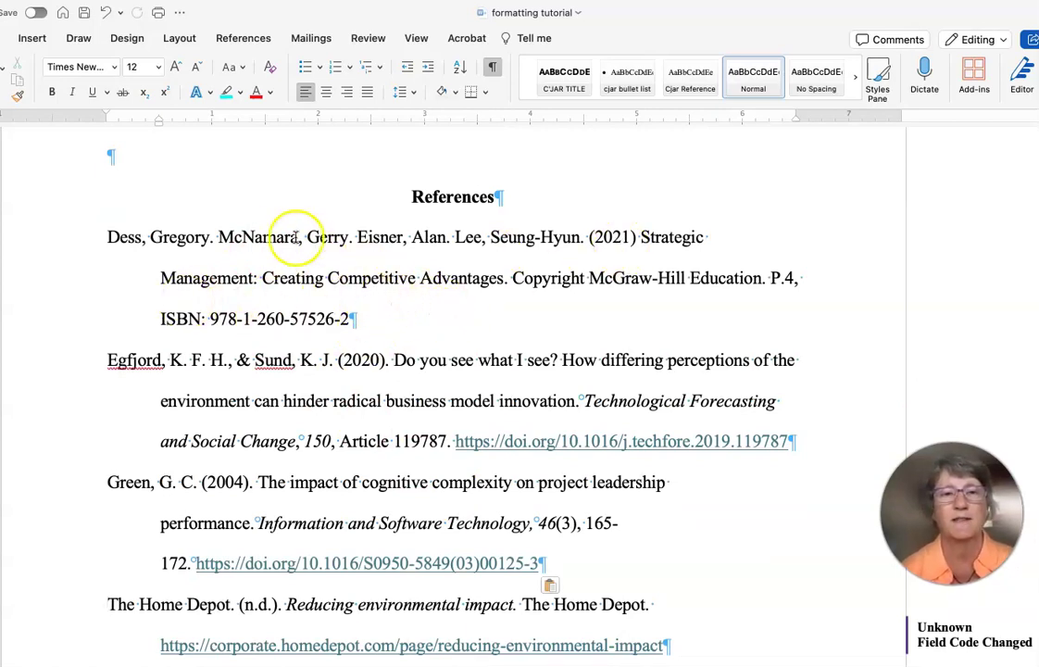
Italicize the Dess title and convert it to sentence case with capital S and C.
{"action": "left_click_drag", "start_coordinate": [641, 237], "coordinate": [509, 278]}
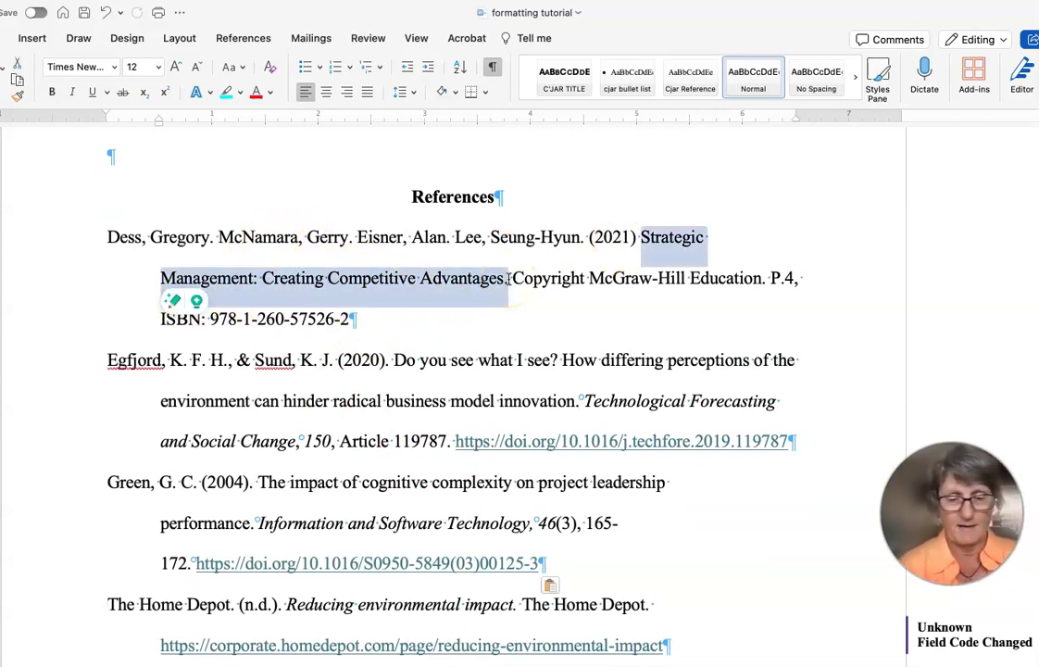
{"action": "key", "text": "super+i"}
{"action": "key", "text": "shift+F3"}
{"action": "left_click", "coordinate": [649, 243]}
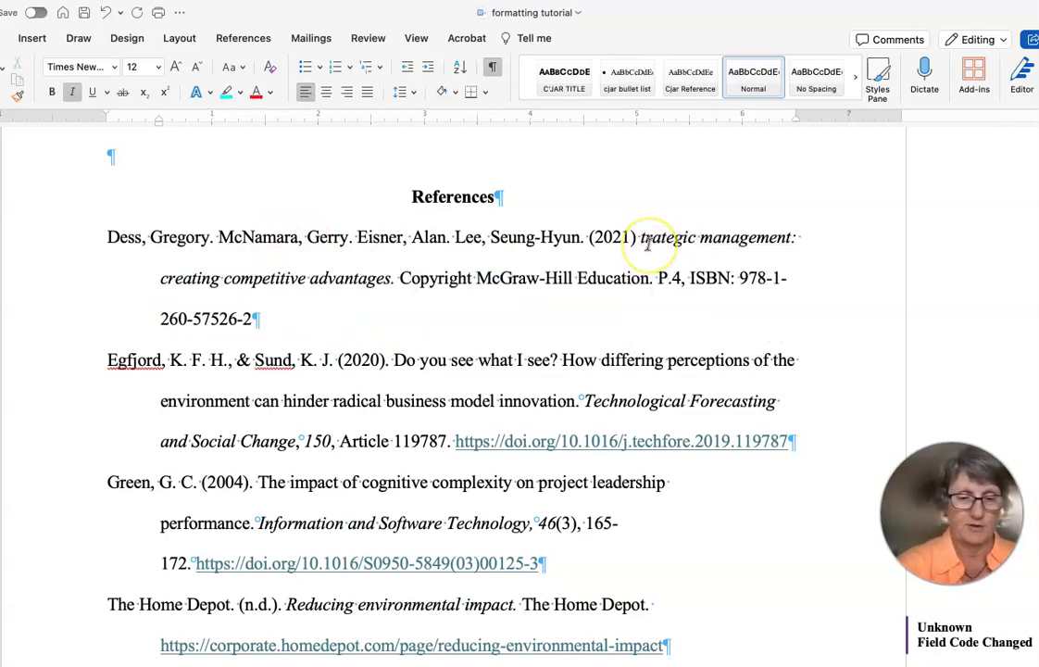
{"action": "type", "text": "S"}
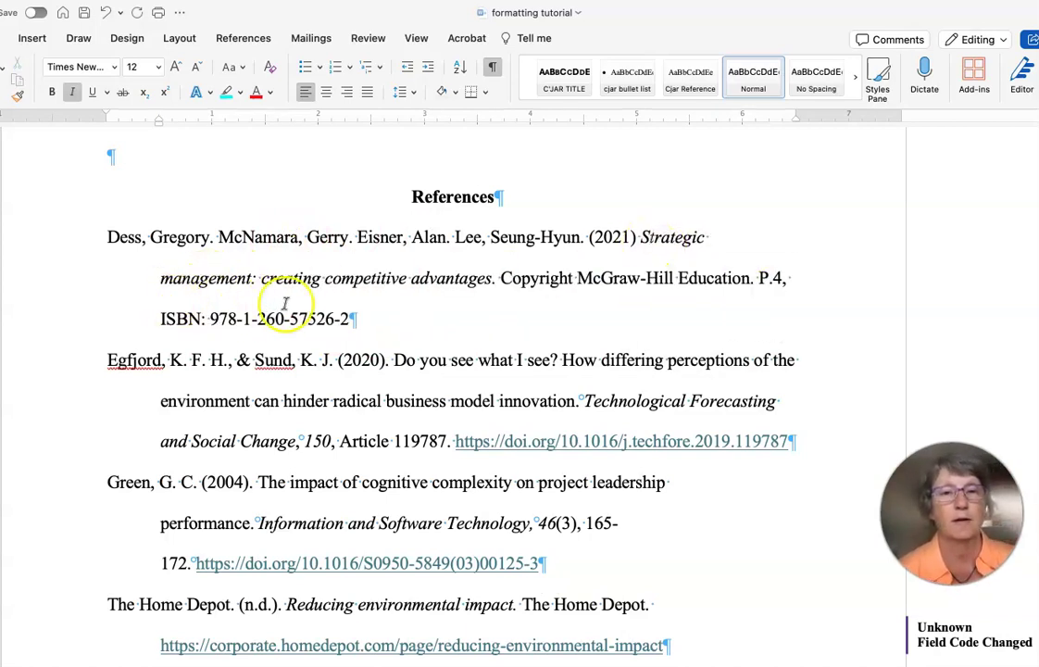
{"action": "left_click", "coordinate": [265, 284]}
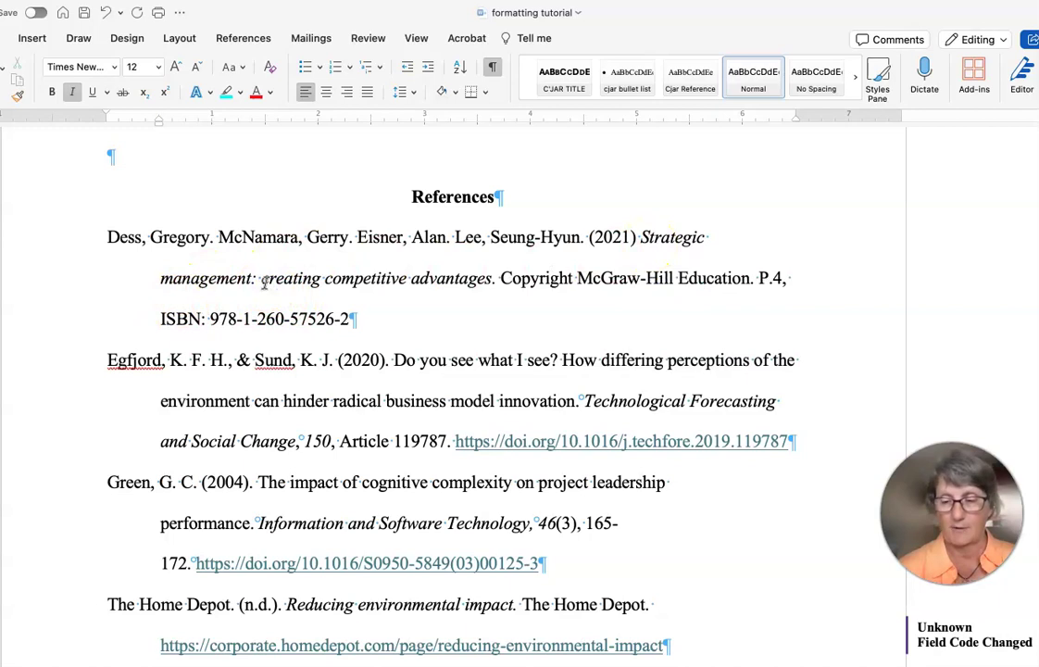
{"action": "key", "text": "BackSpace"}
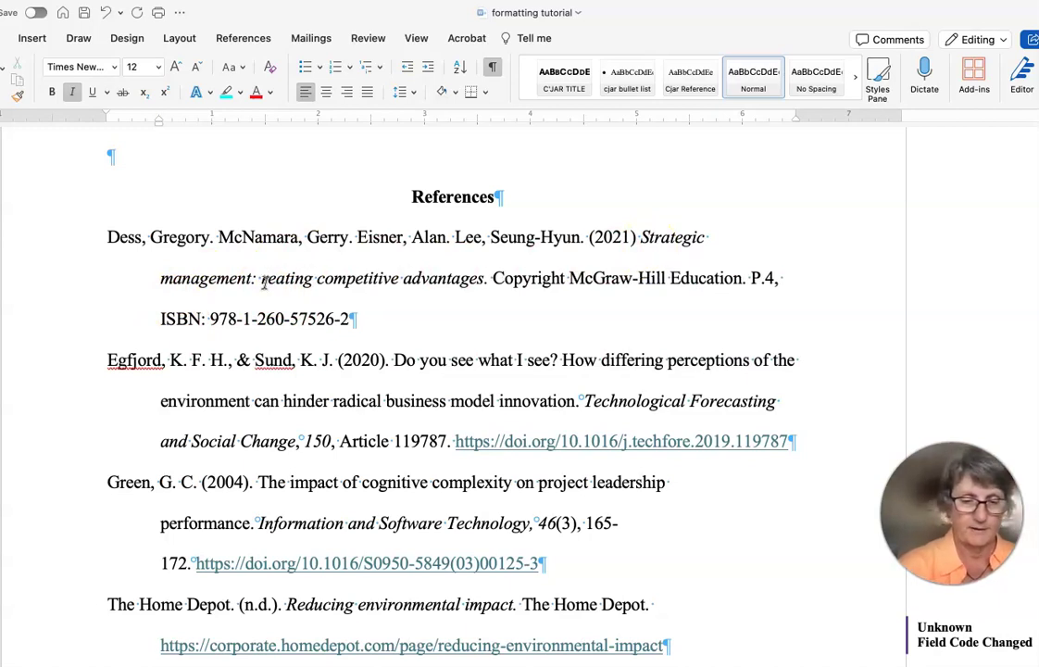
{"action": "type", "text": "C"}
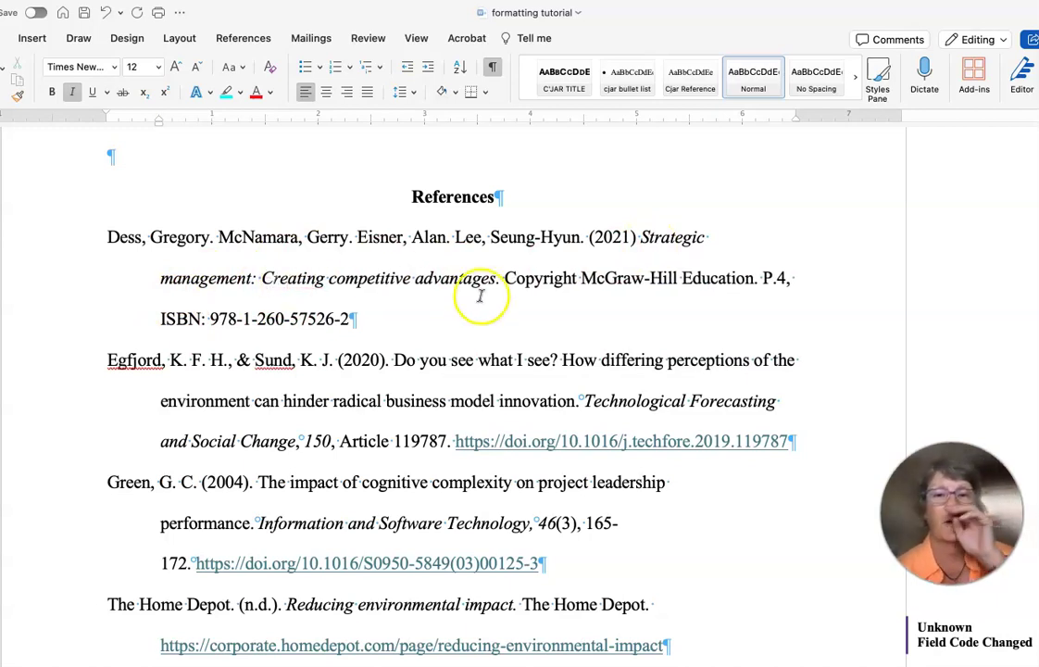
{"action": "left_click_drag", "start_coordinate": [503, 278], "coordinate": [581, 278]}
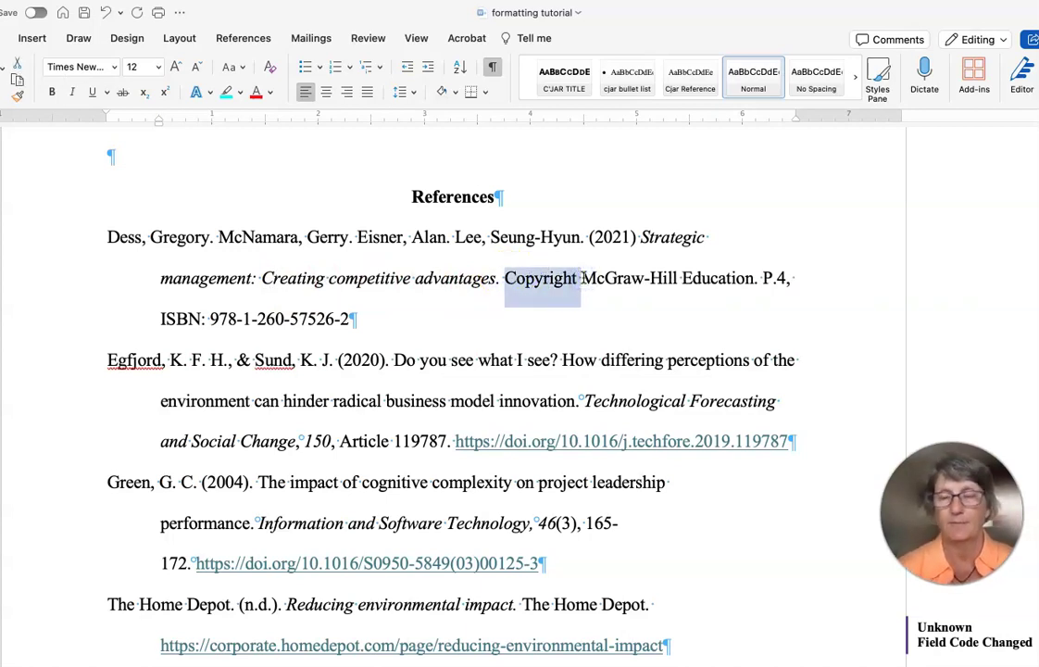
{"action": "key", "text": "BackSpace"}
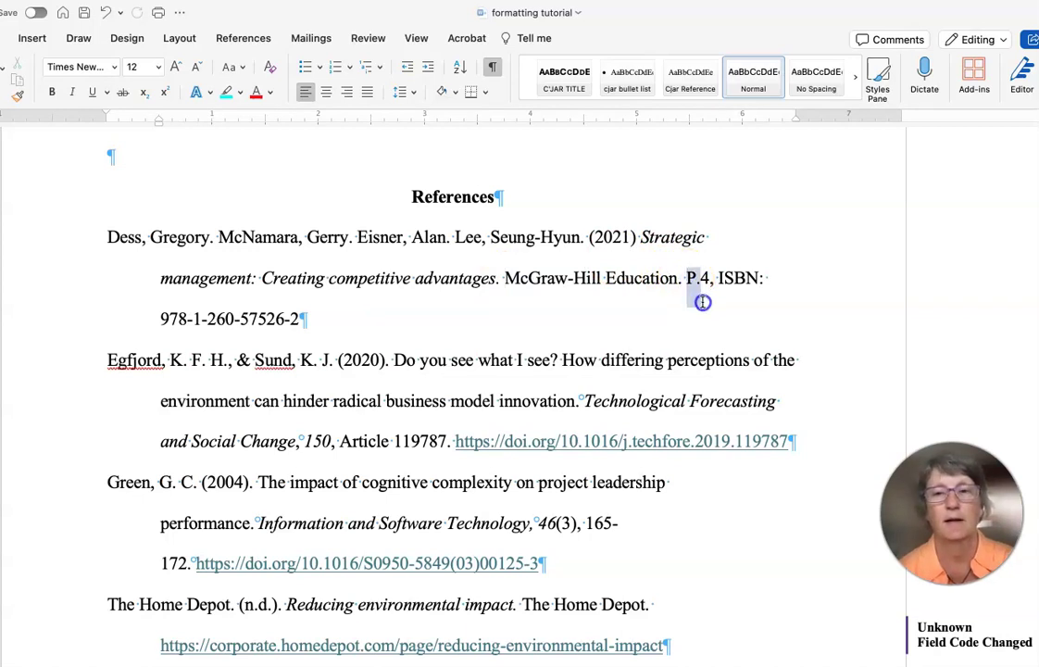
{"action": "left_click_drag", "start_coordinate": [703, 302], "coordinate": [709, 314]}
{"action": "key", "text": "BackSpace"}
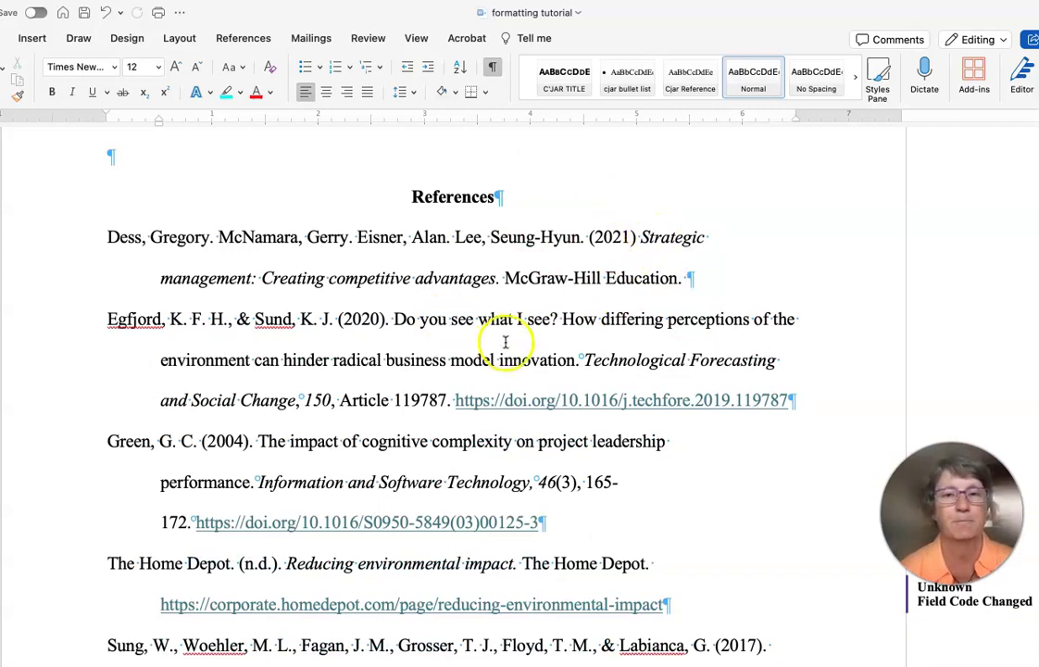
Put a period after the (2004) date in the Green reference entry.
{"action": "scroll", "coordinate": [506, 343], "scroll_direction": "down", "scroll_amount": 3}
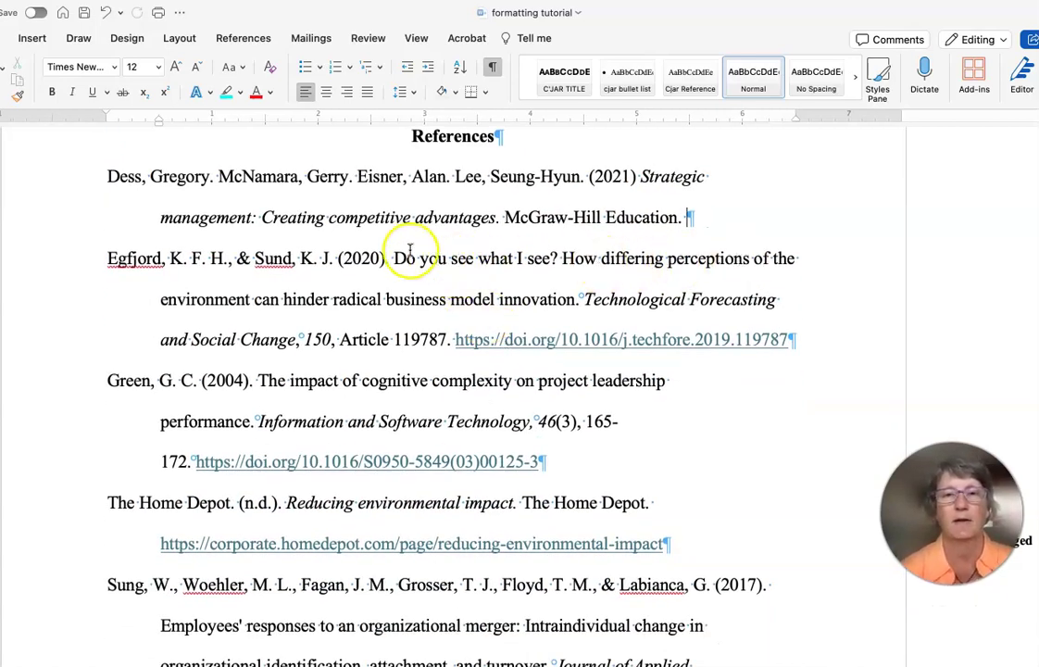
{"action": "scroll", "coordinate": [570, 310], "scroll_direction": "down", "scroll_amount": 1}
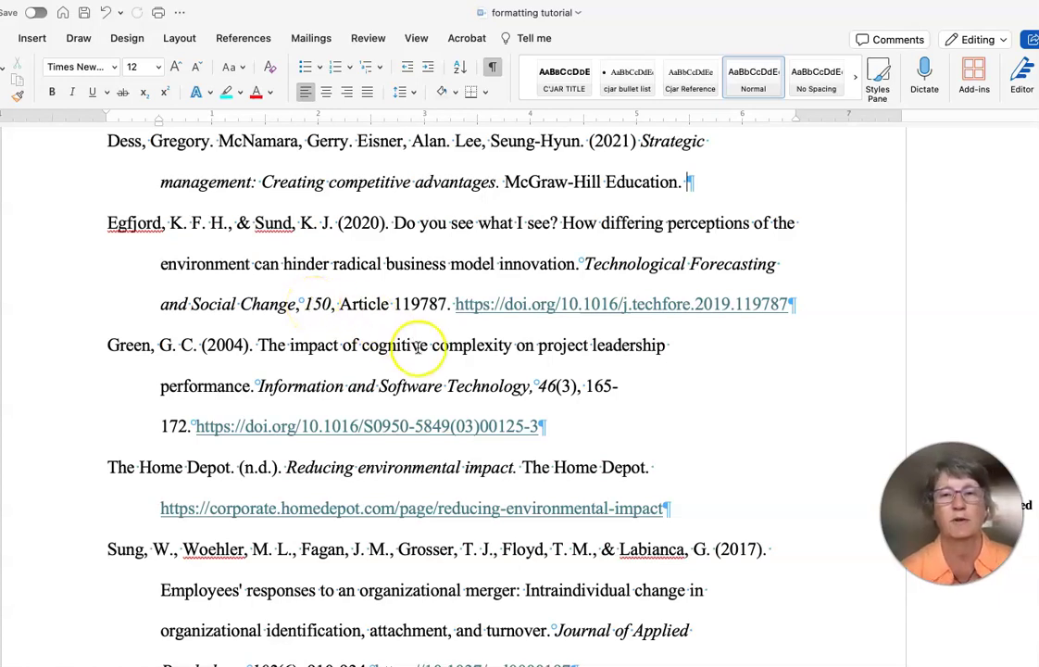
{"action": "scroll", "coordinate": [418, 346], "scroll_direction": "down", "scroll_amount": 3}
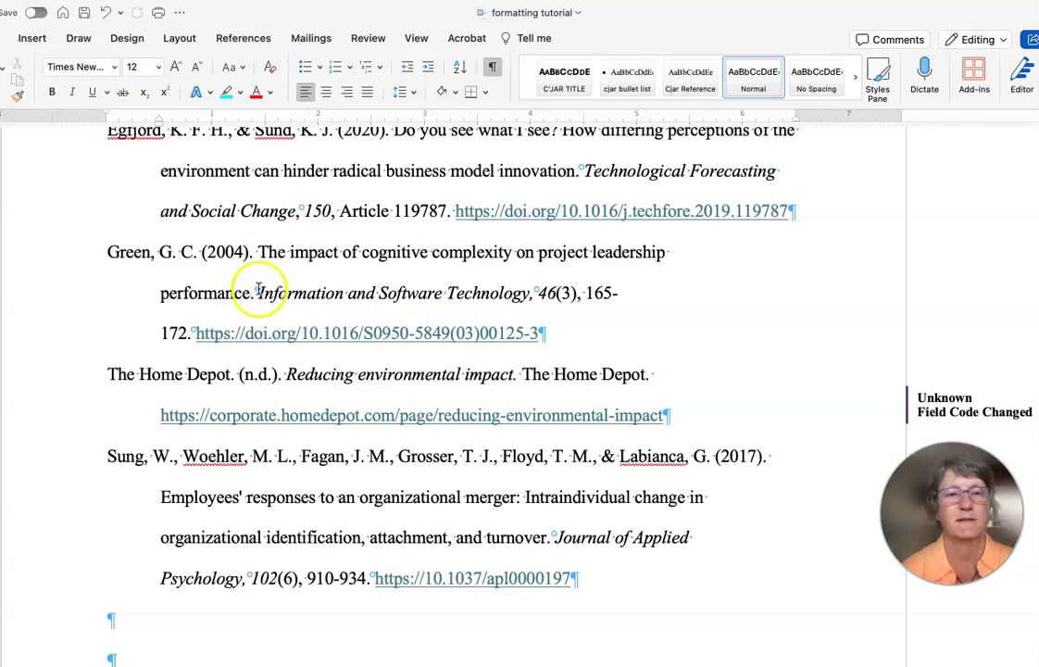
{"action": "left_click", "coordinate": [252, 256]}
{"action": "type", "text": "."}
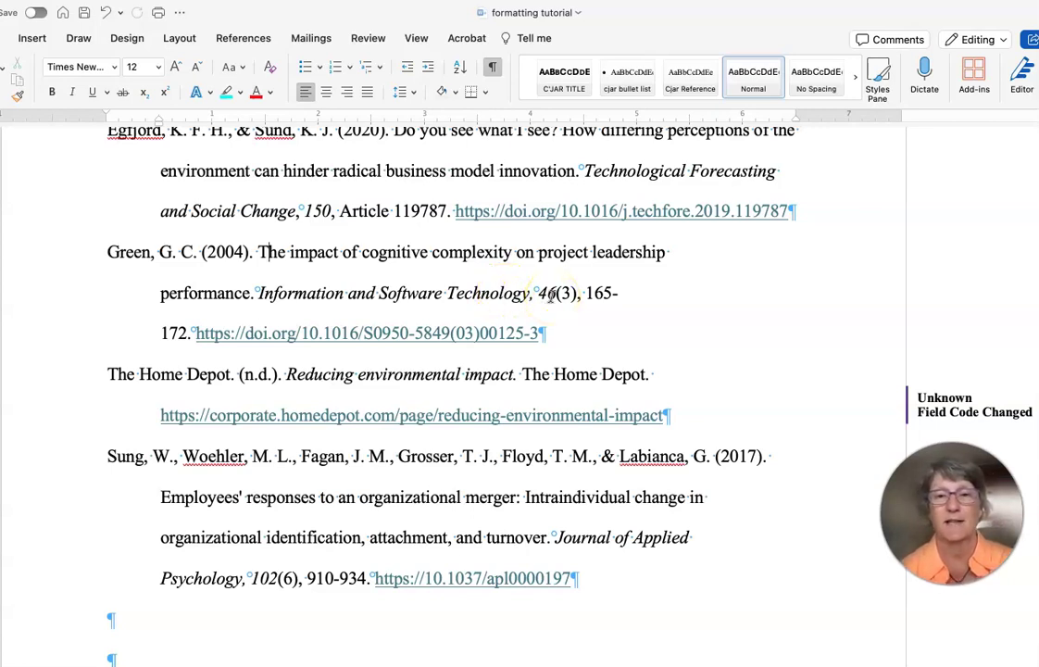
{"action": "scroll", "coordinate": [480, 414], "scroll_direction": "down", "scroll_amount": 2}
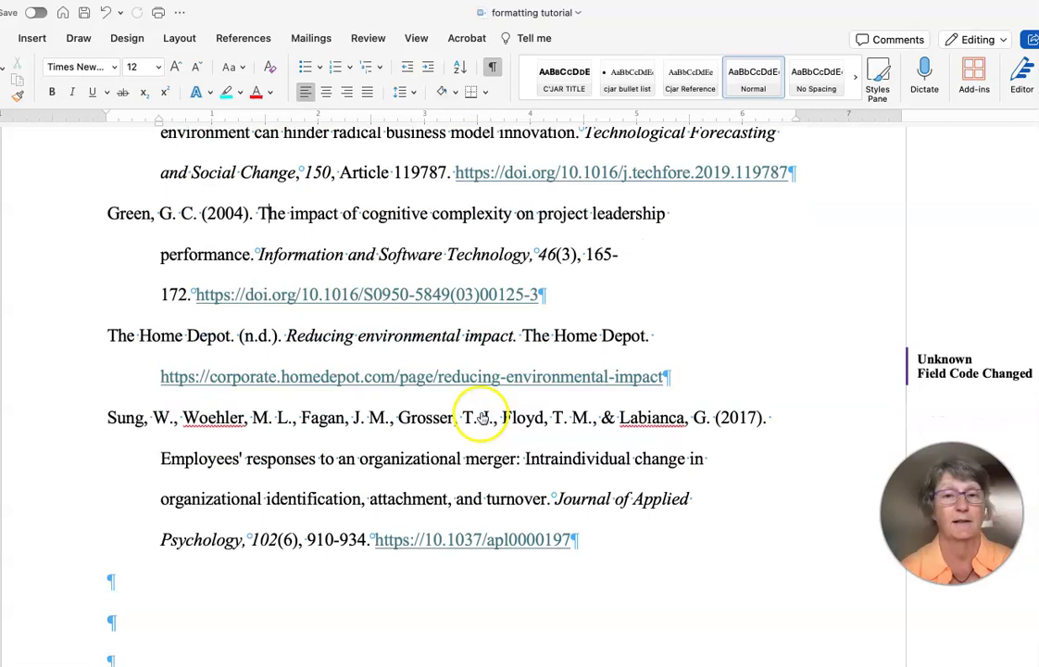
{"action": "scroll", "coordinate": [427, 363], "scroll_direction": "down", "scroll_amount": 4}
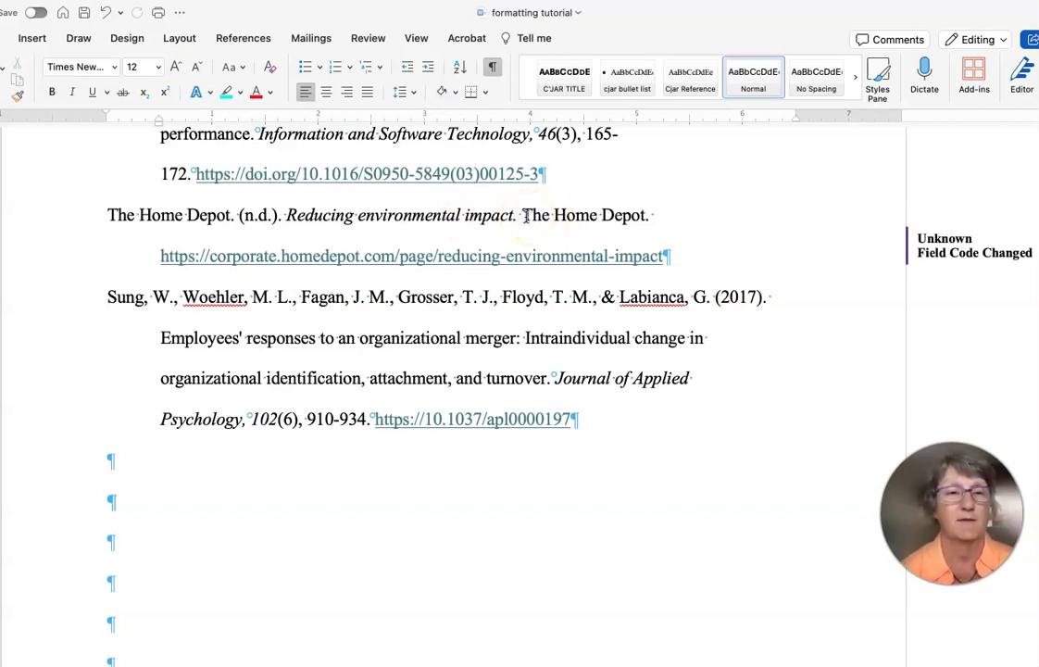
{"action": "scroll", "coordinate": [405, 333], "scroll_direction": "down", "scroll_amount": 1}
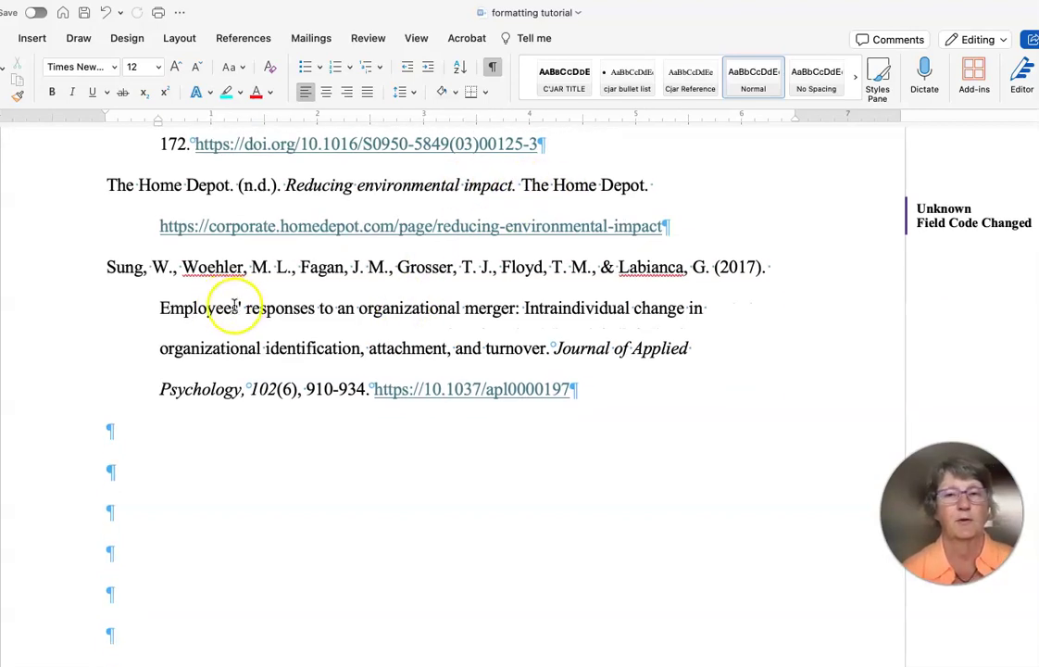